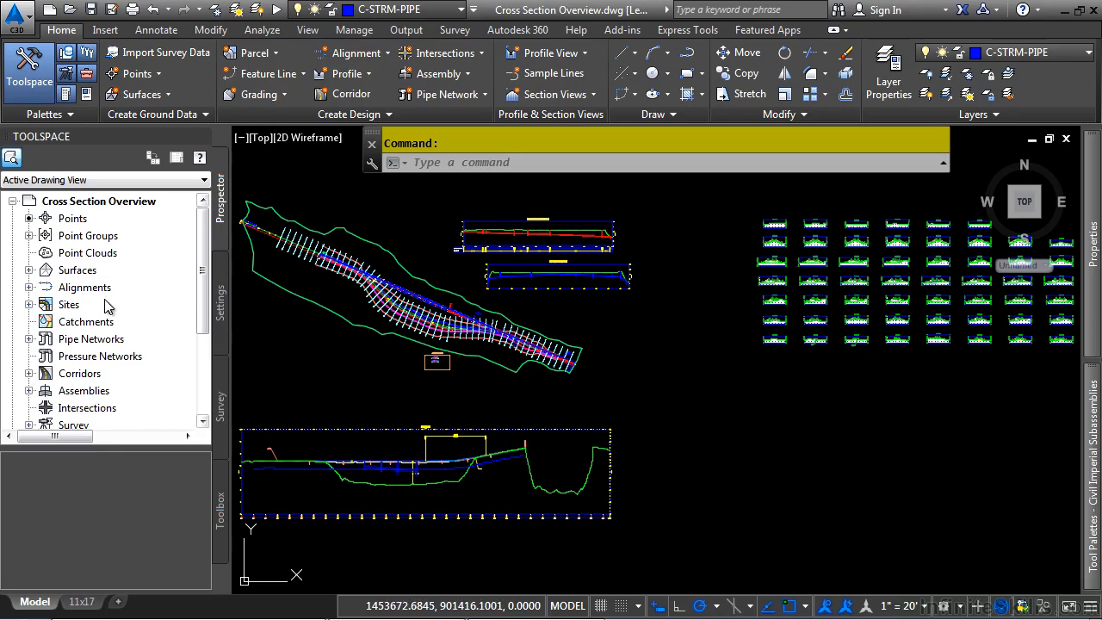
Step: Browse Bypass 1's sample line group under the centerline alignments and examine the sample lines in plan
left_click(29, 287)
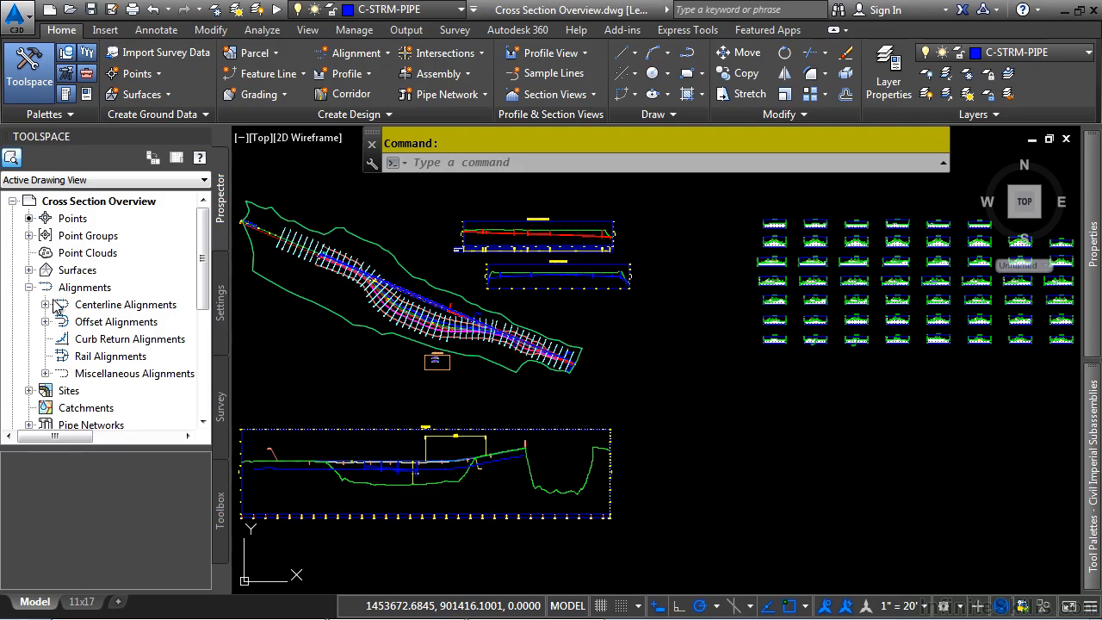
left_click(45, 304)
left_click(62, 322)
left_click(78, 391)
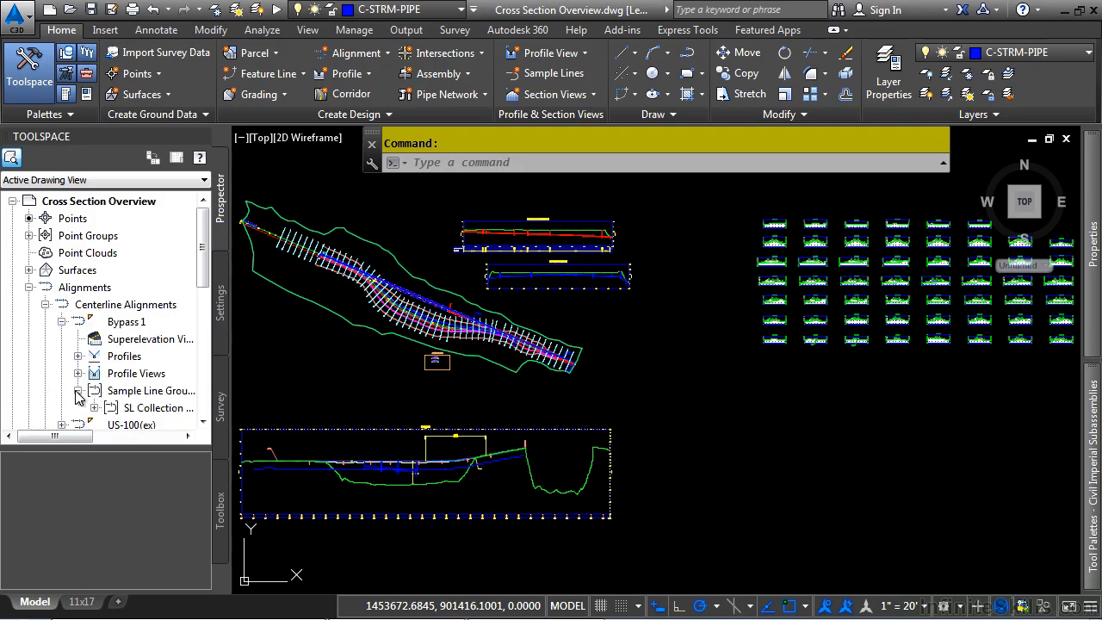
scroll(95, 387, "down", 1)
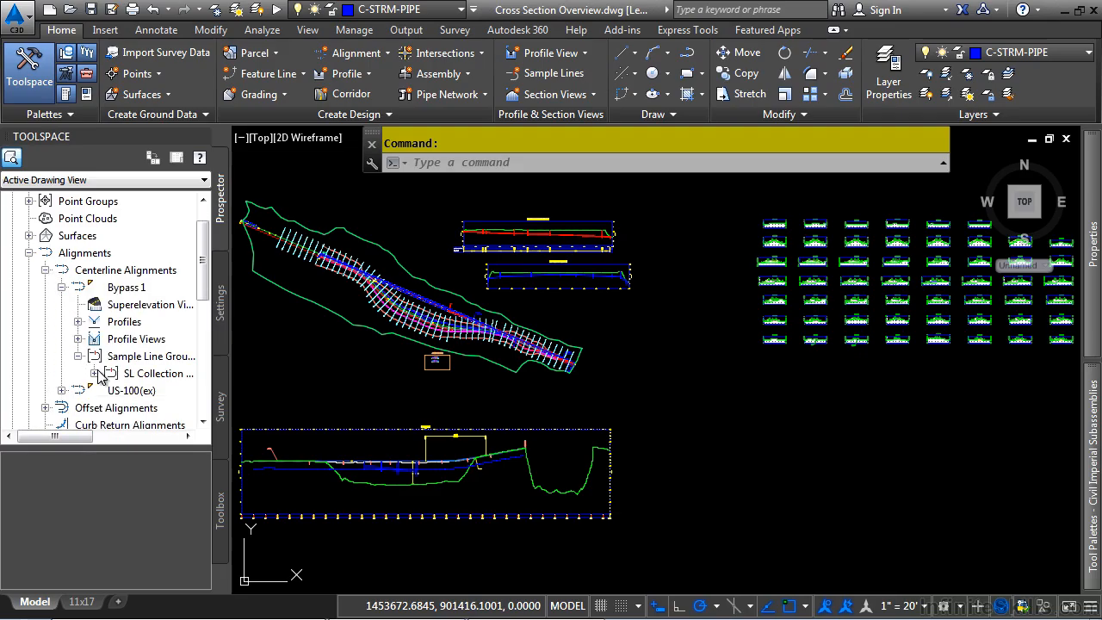
left_click(95, 373)
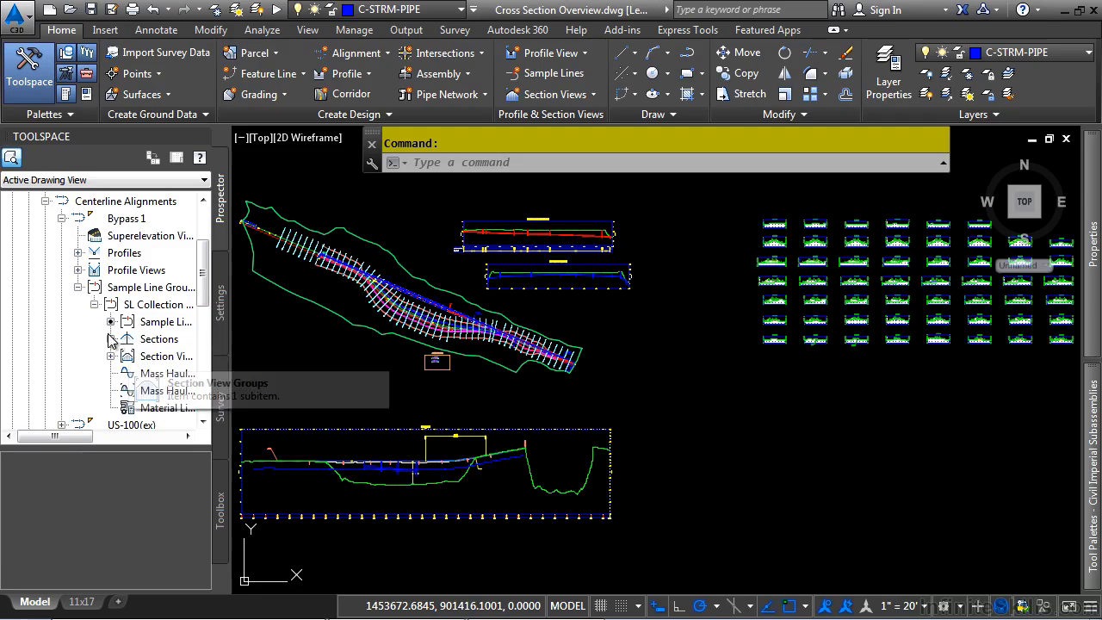
left_click(78, 287)
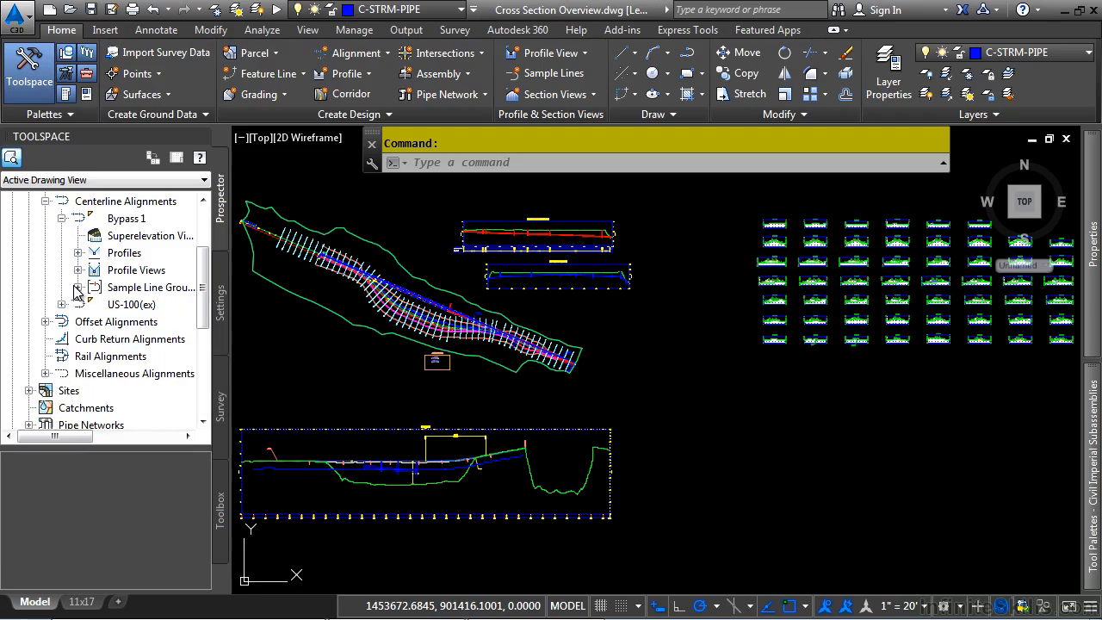
left_click(62, 219)
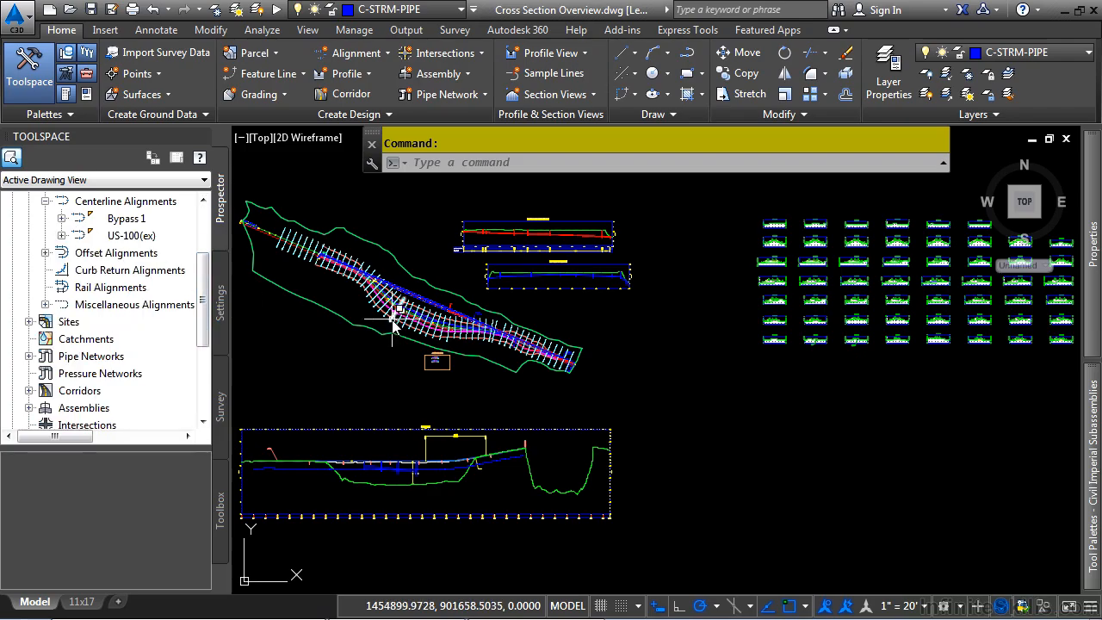
scroll(397, 344, "up", 4)
scroll(356, 389, "up", 4)
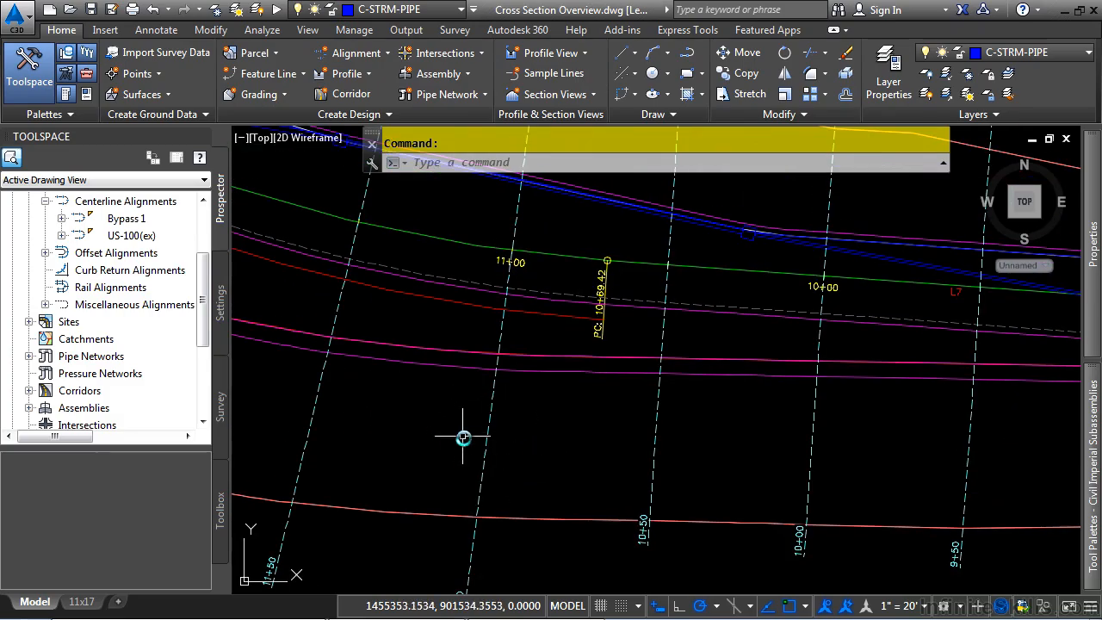
mouse_move(513, 419)
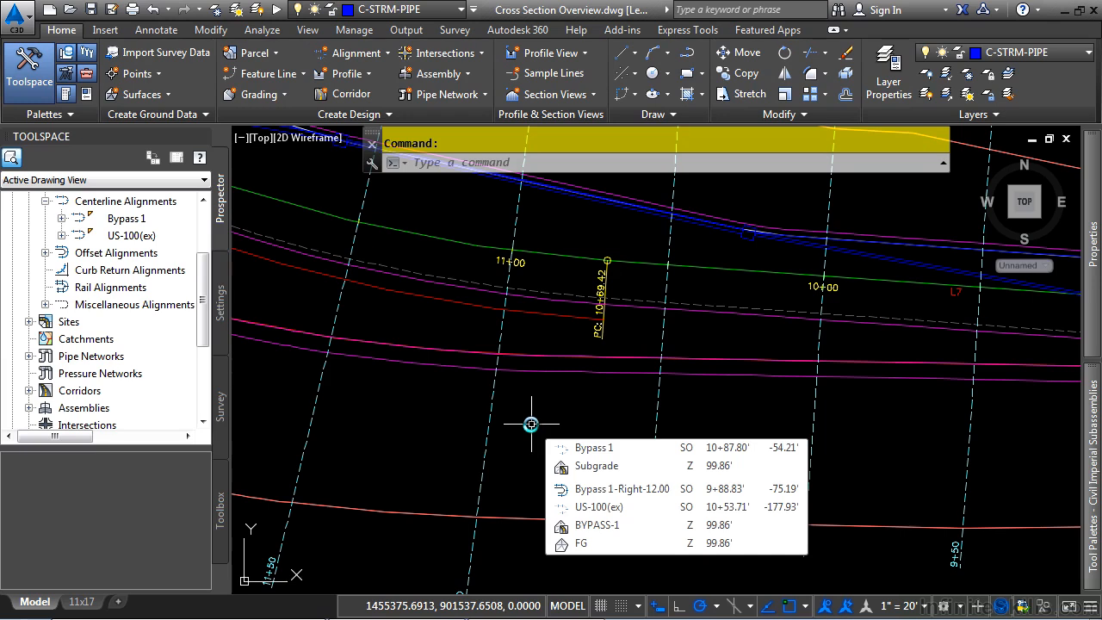
Step: Move the section view for station 12+50.00 slightly down and to the left within the section layout
scroll(532, 423, "down", 6)
mouse_move(733, 423)
middle_mouse_down()
mouse_move(482, 447)
mouse_move(372, 481)
middle_mouse_up()
scroll(509, 394, "up", 8)
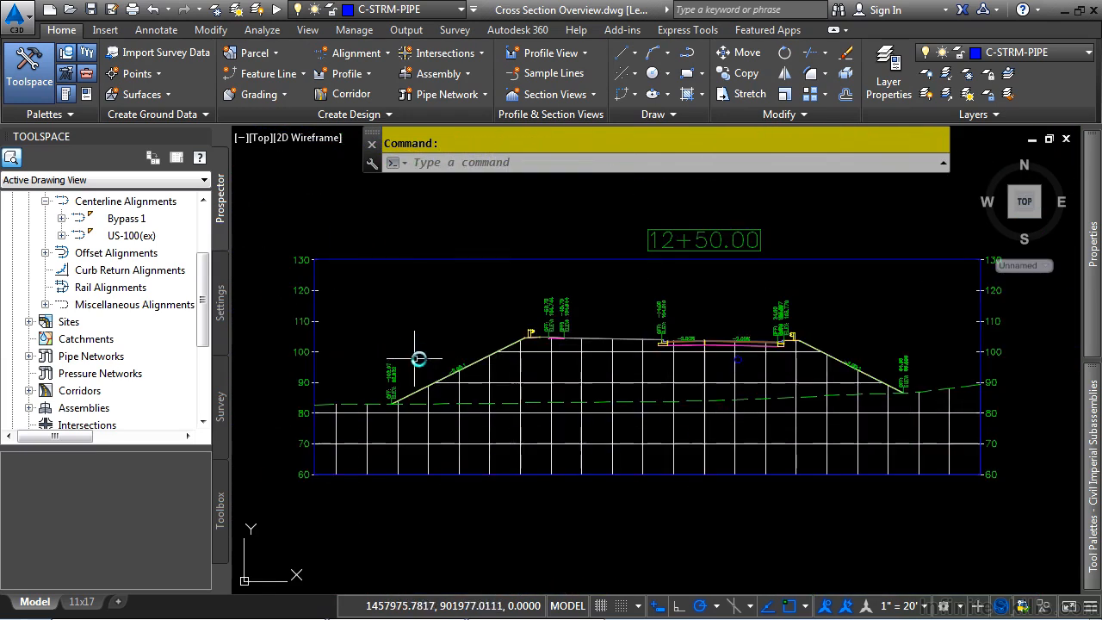
left_click(583, 259)
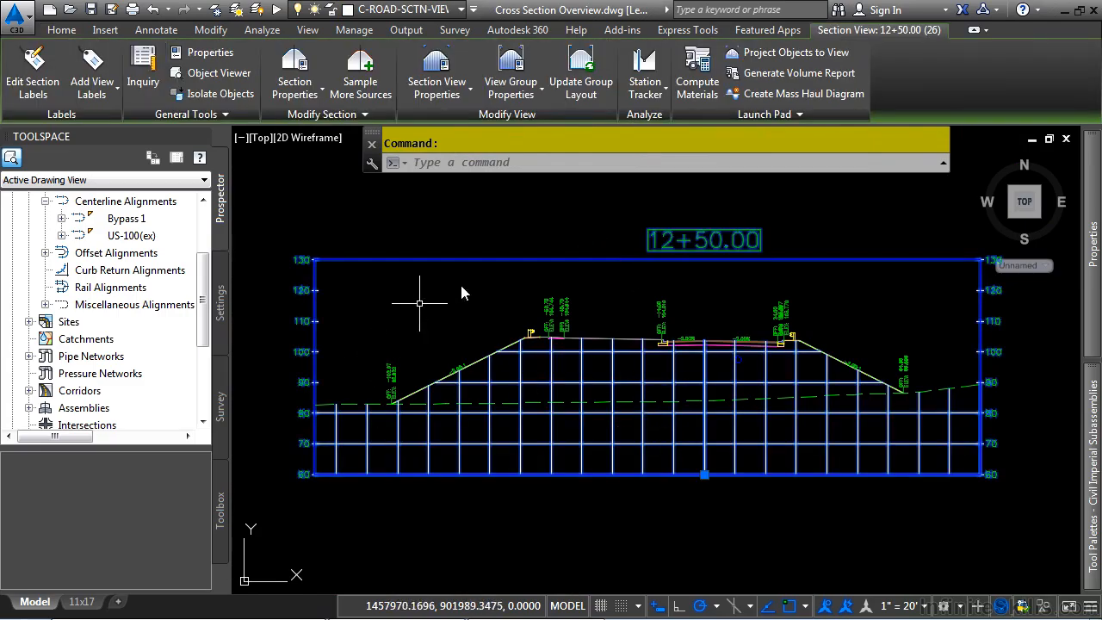
left_click(704, 474)
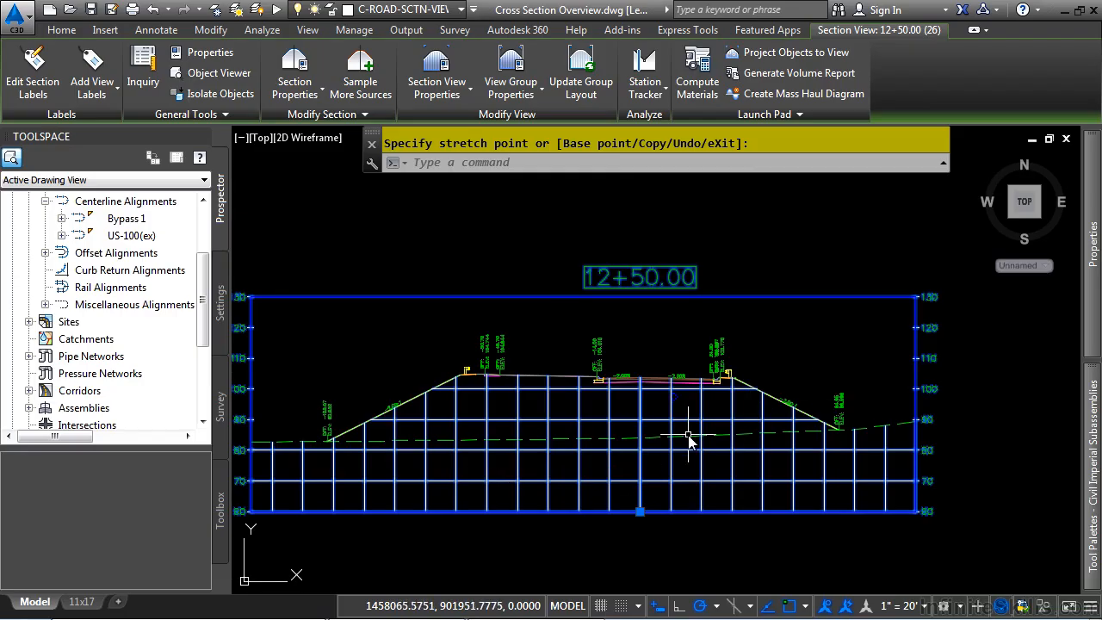
key("Escape")
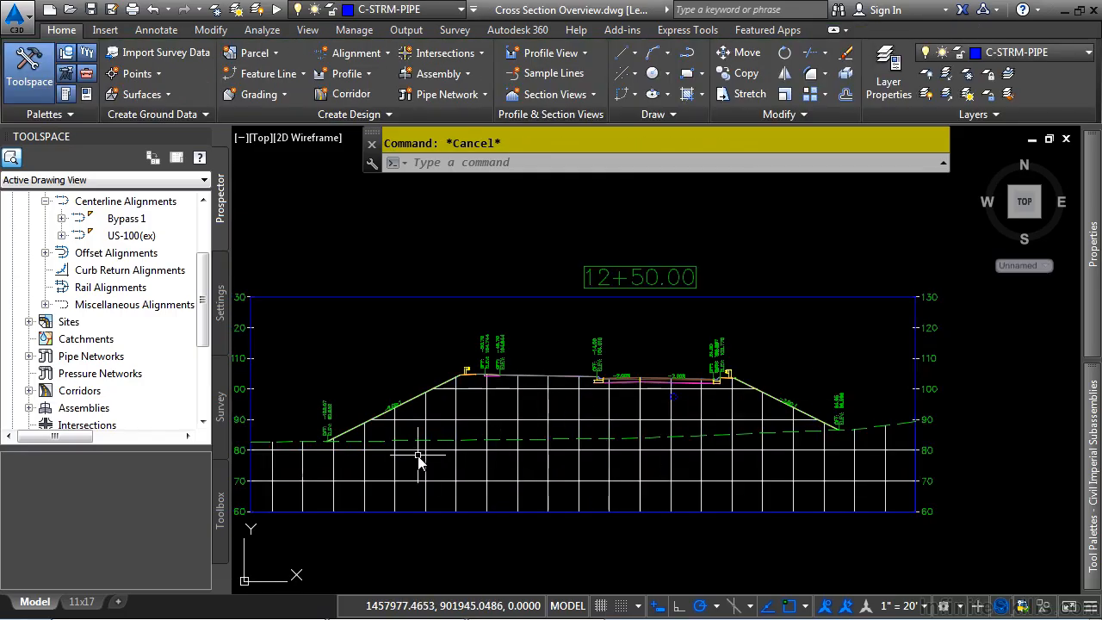
Step: Select the existing ground line in the 12+50.00 section view and examine the corridor section and pipe crossing
scroll(419, 460, "up", 3)
left_click(413, 420)
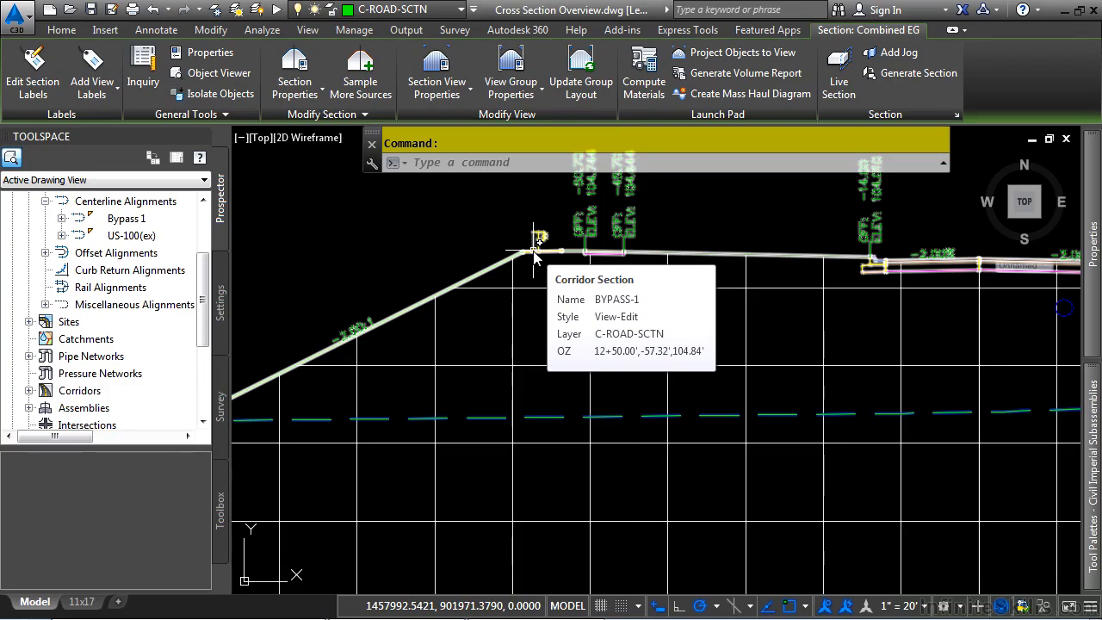
scroll(799, 382, "down", 4)
scroll(529, 381, "up", 4)
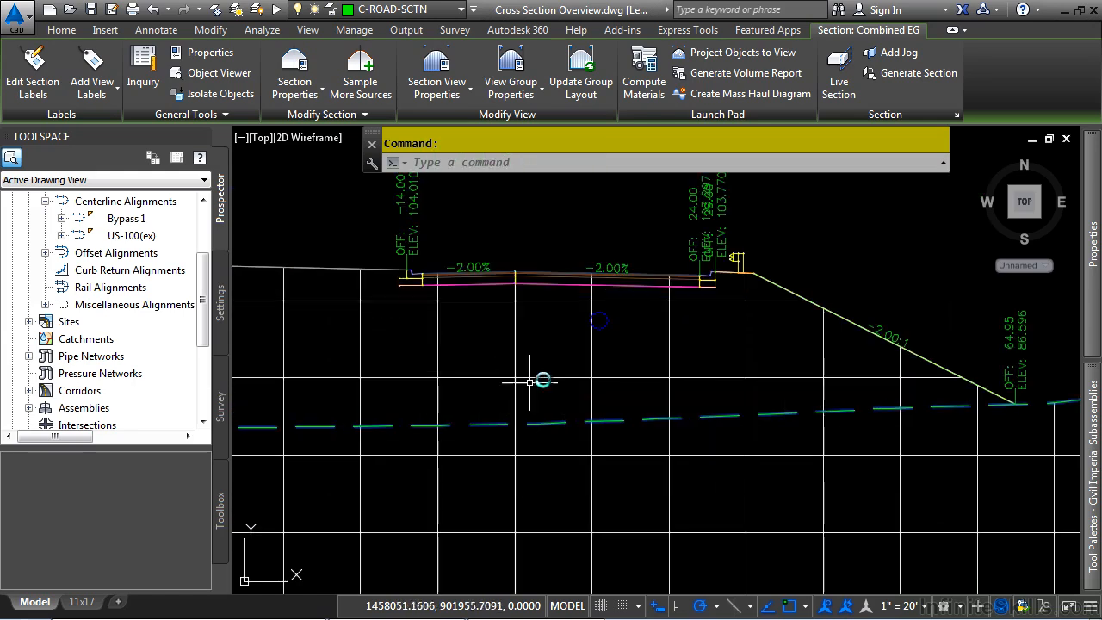
scroll(613, 317, "up", 4)
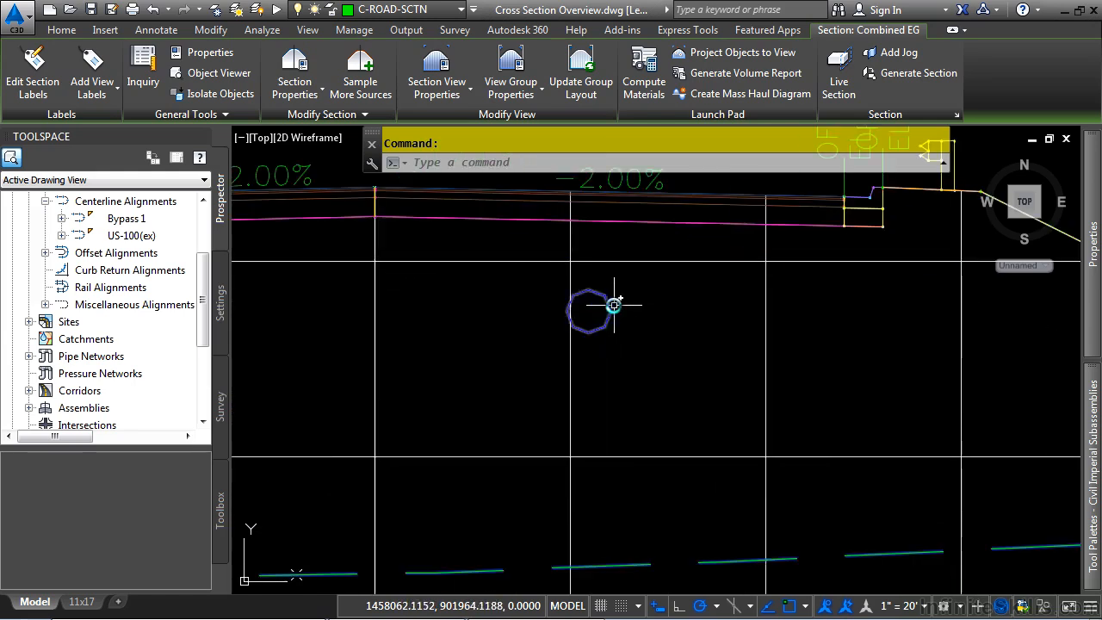
scroll(611, 345, "down", 6)
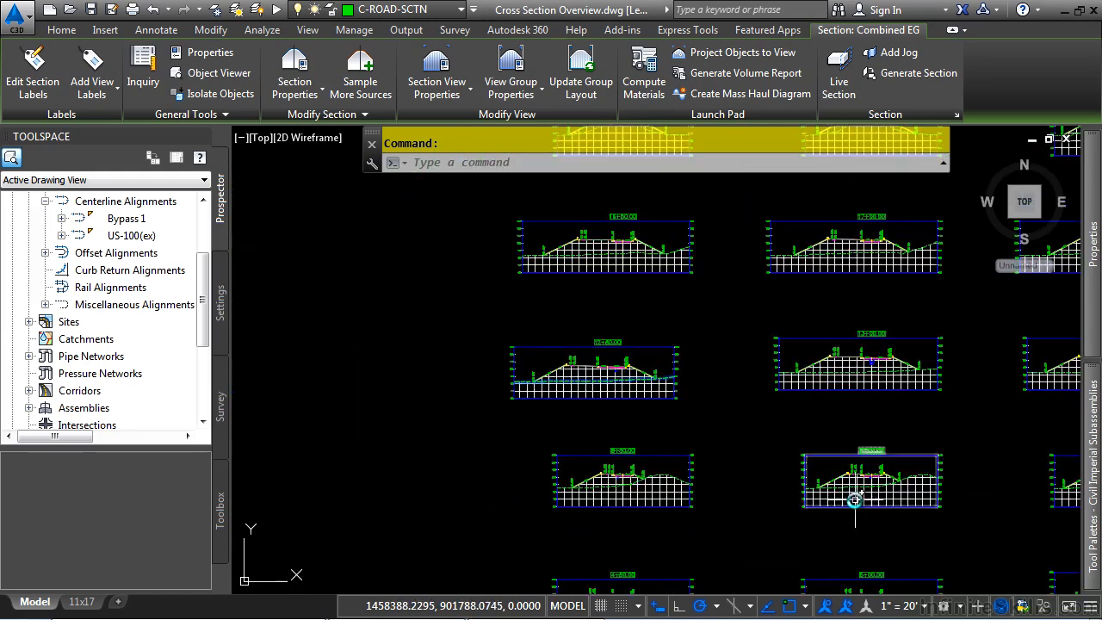
Step: Examine the 1+00.00 section view, including its existing electric label, station title and neighbouring section views
scroll(598, 301, "up", 6)
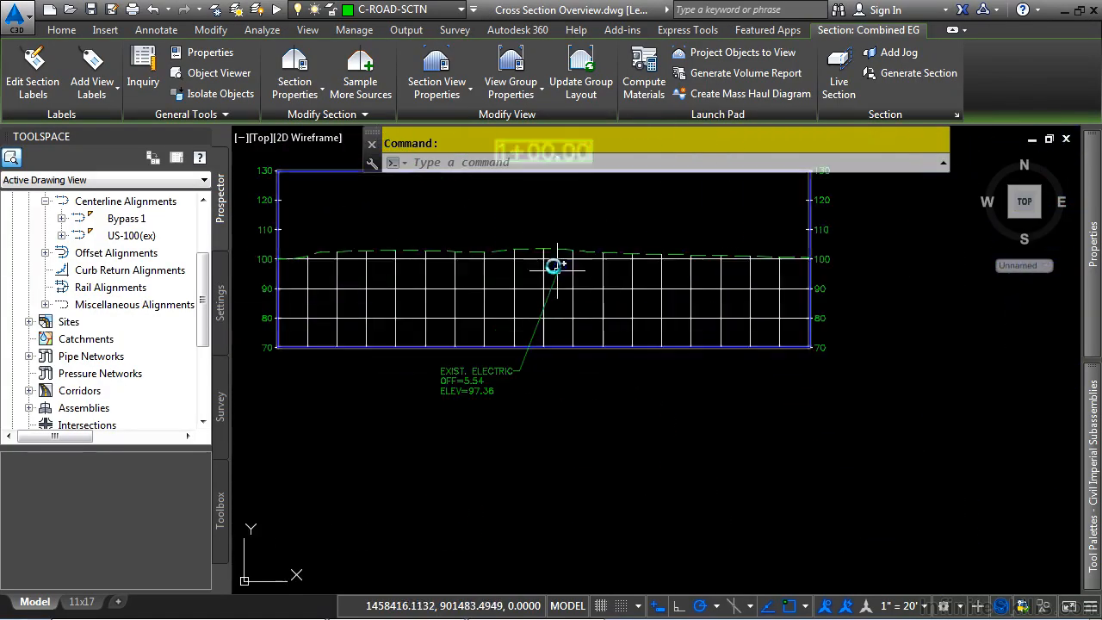
scroll(556, 266, "up", 4)
middle_click_drag(585, 361, 644, 307)
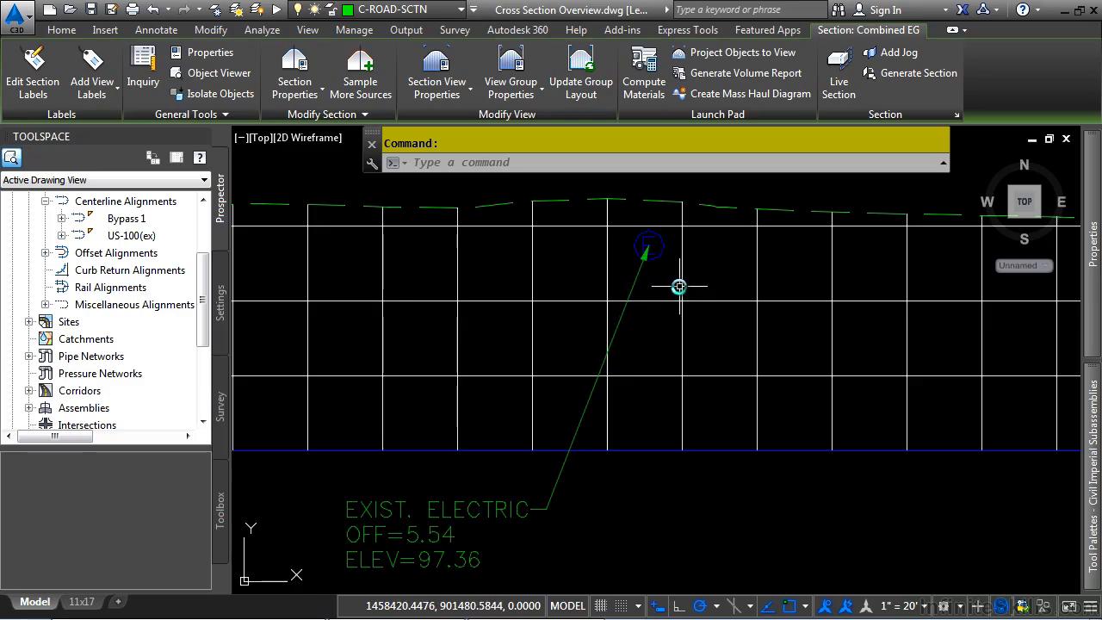
scroll(533, 423, "down", 4)
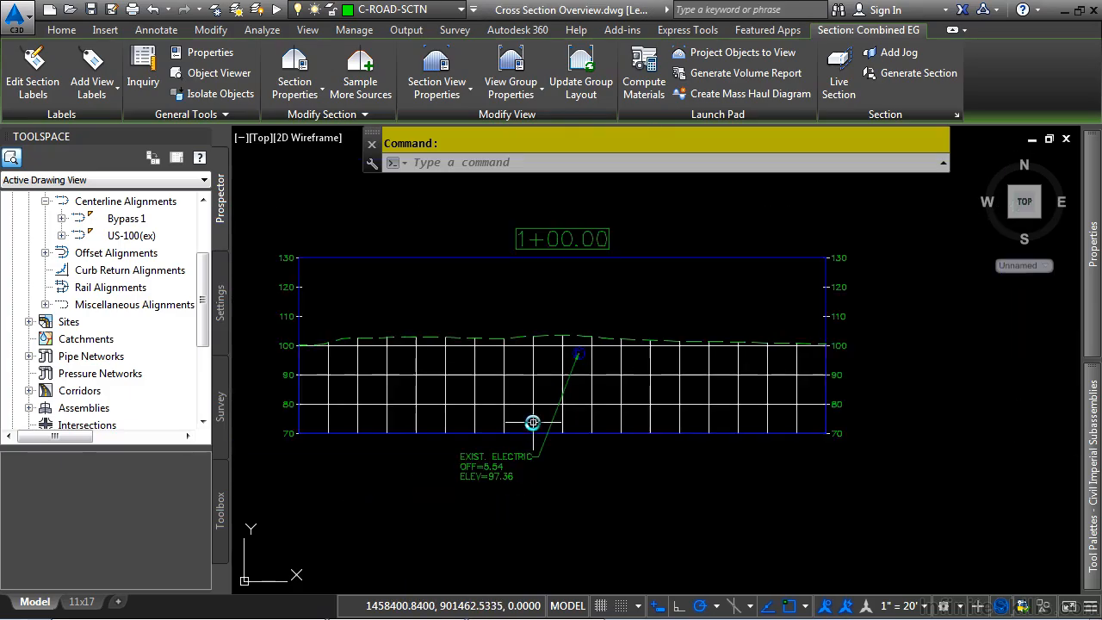
middle_click_drag(529, 308, 598, 457)
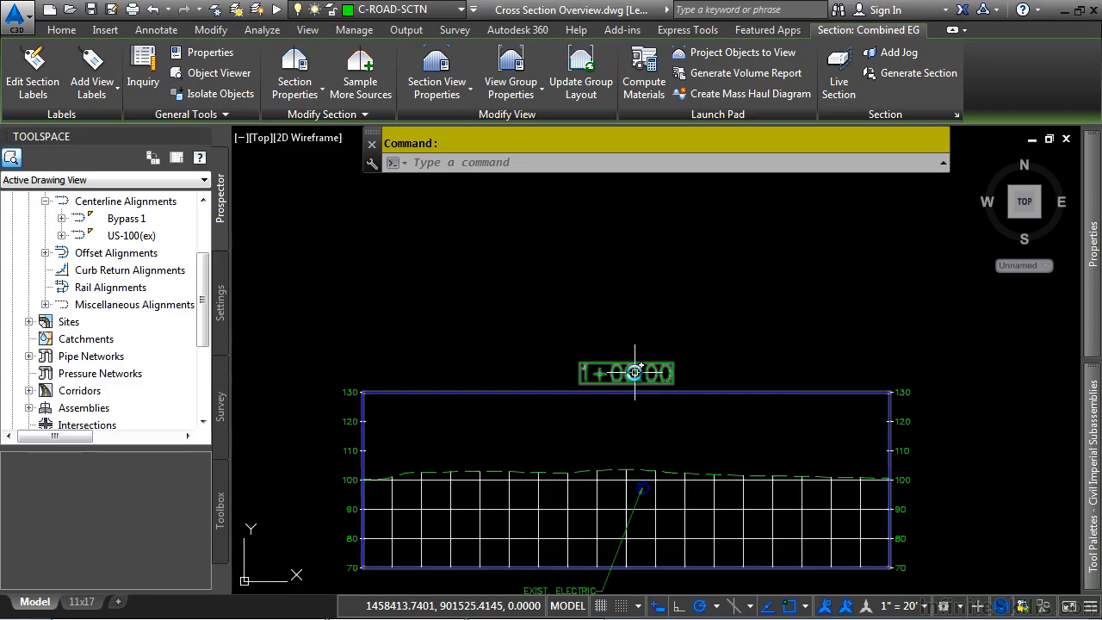
mouse_move(635, 372)
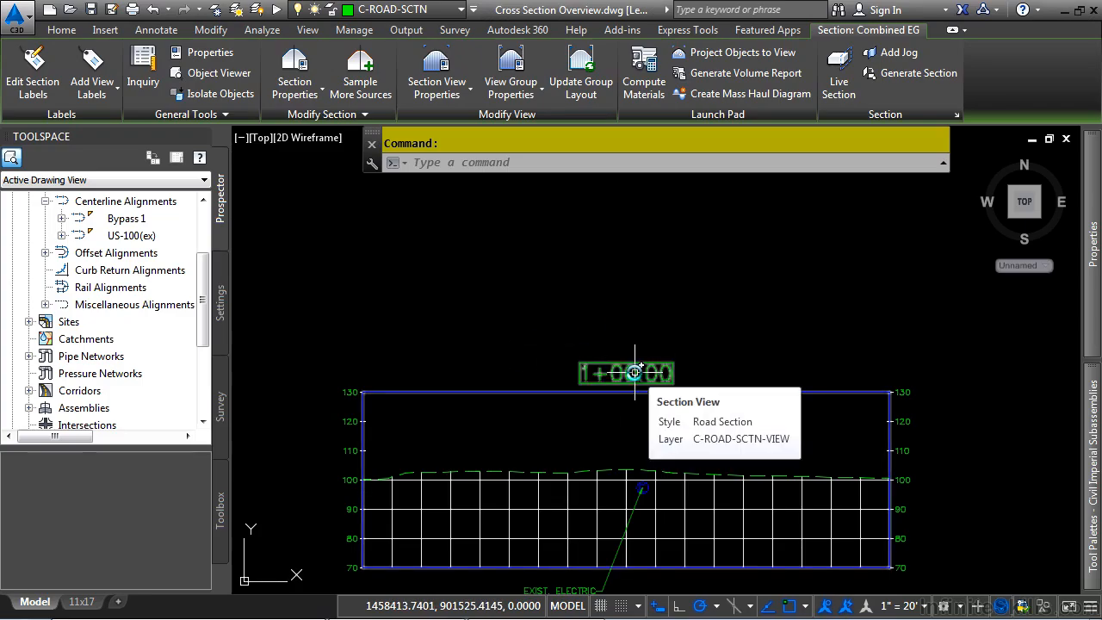
scroll(635, 372, "down", 6)
middle_click_drag(556, 295, 541, 339)
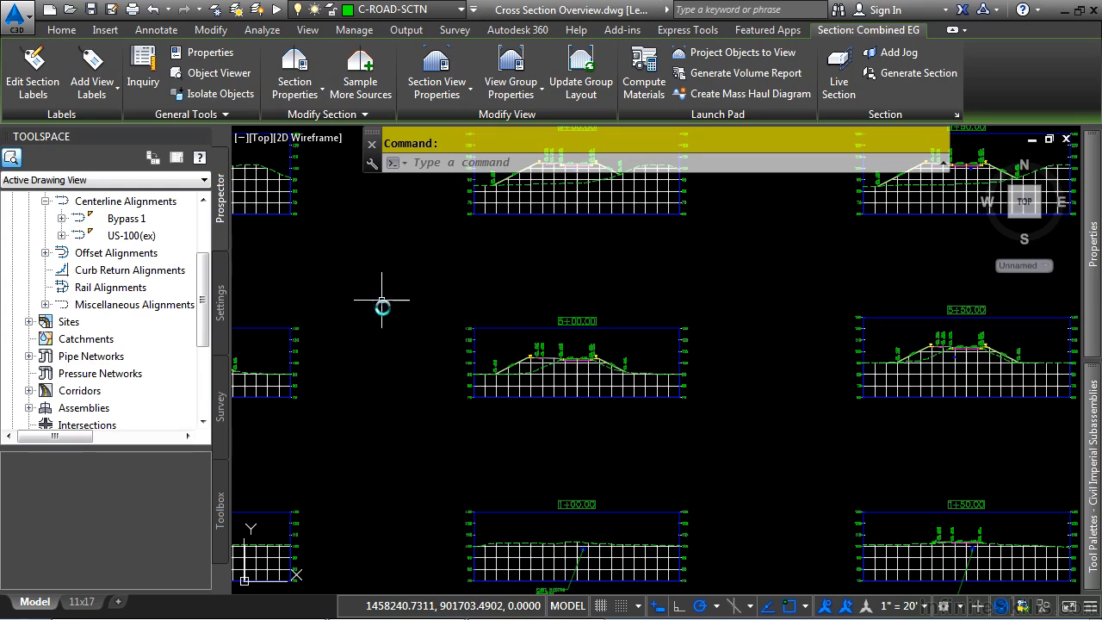
Step: Review the plan display settings of the Road Sample Line style and close it without changes
left_click(221, 297)
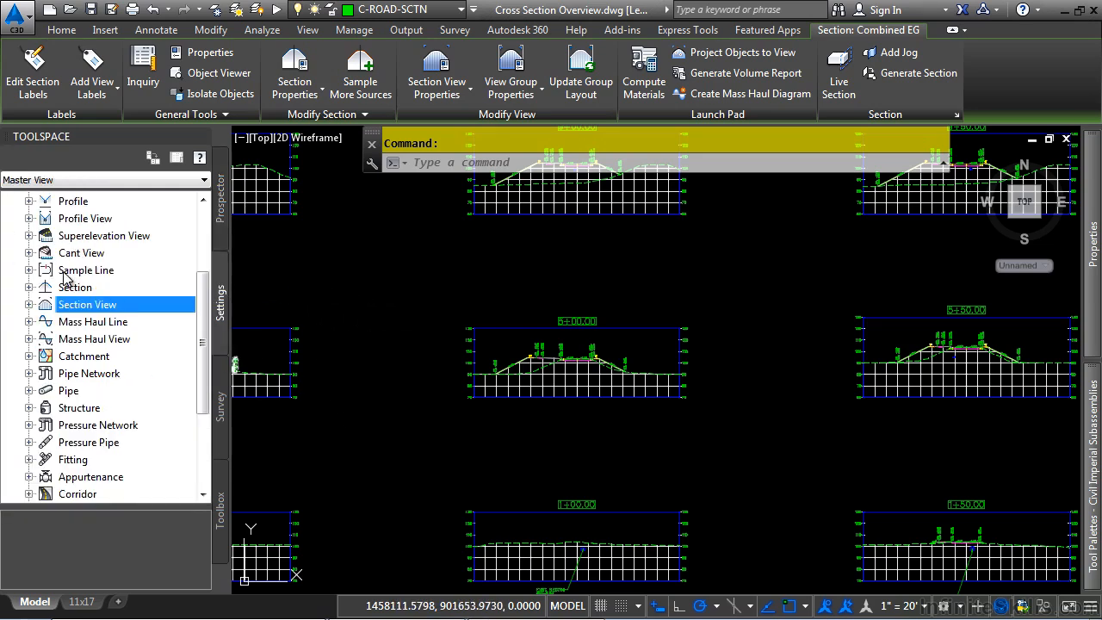
left_click(28, 270)
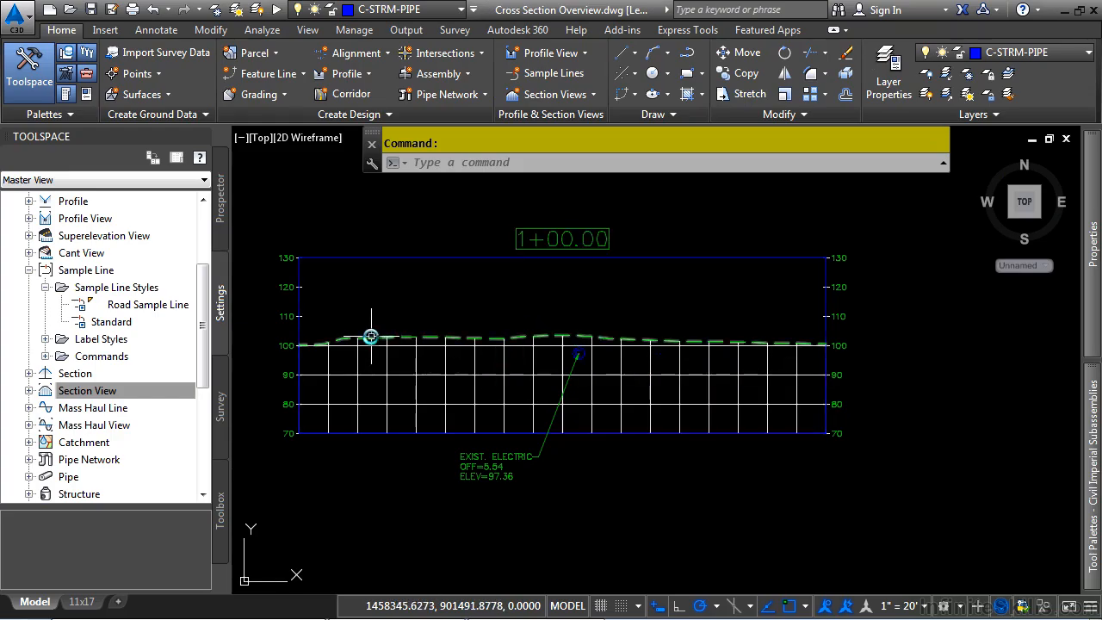
middle_click_drag(314, 400, 887, 388)
scroll(509, 435, "down", 10)
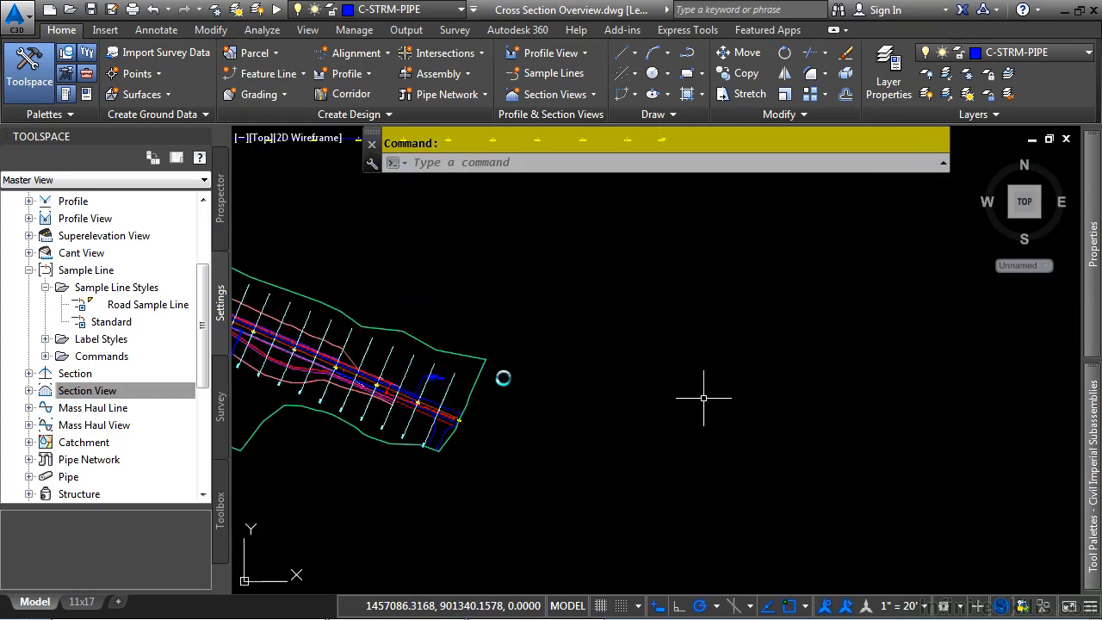
scroll(479, 355, "up", 8)
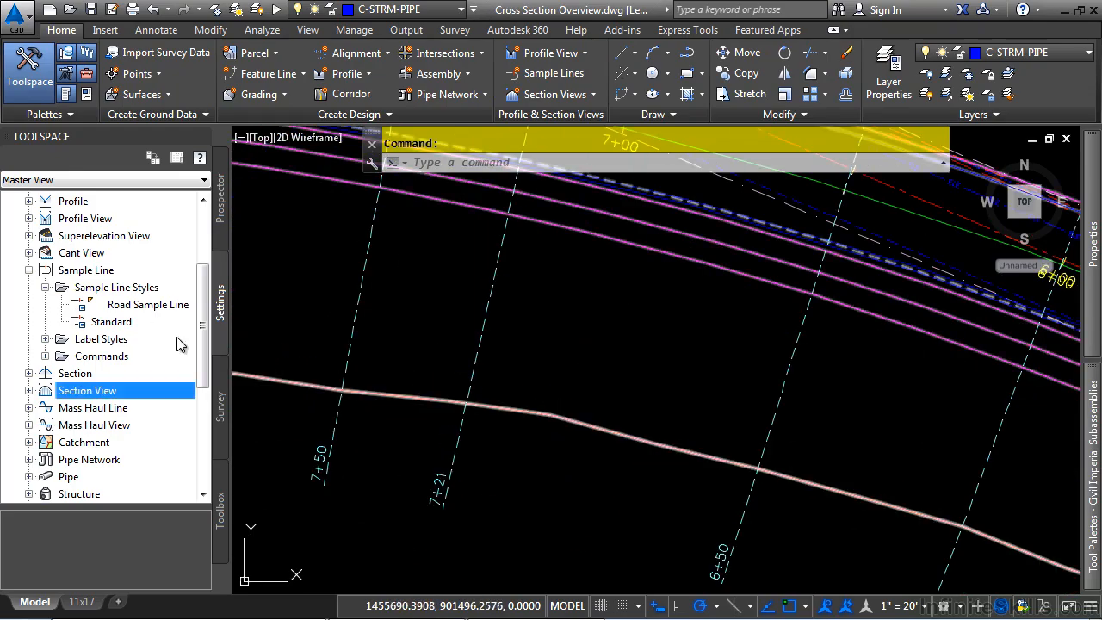
double_click(143, 305)
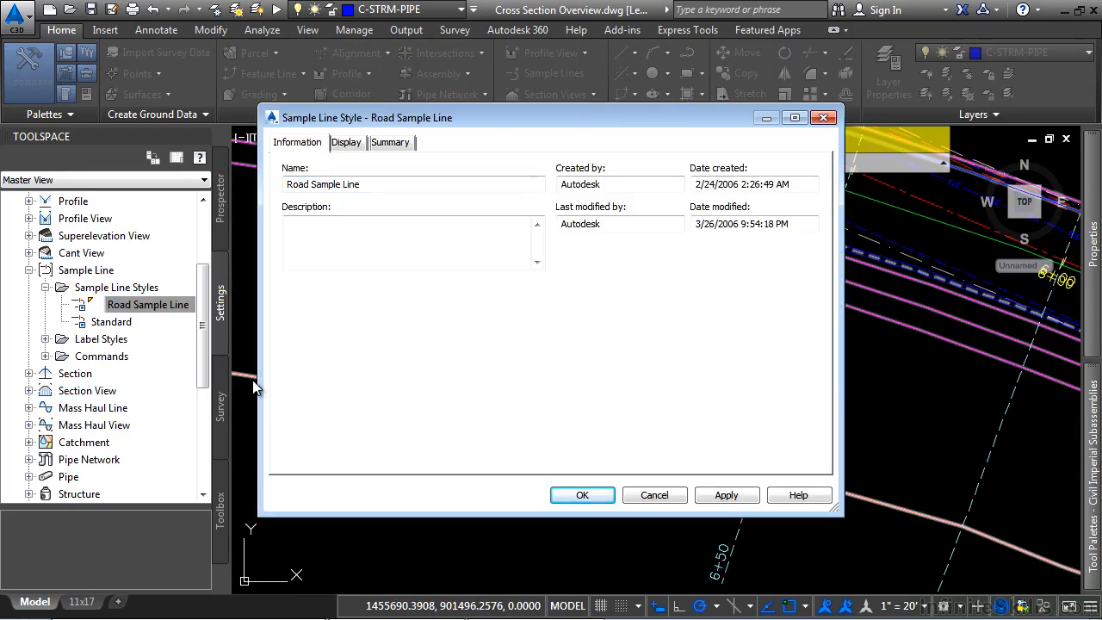
left_click(345, 143)
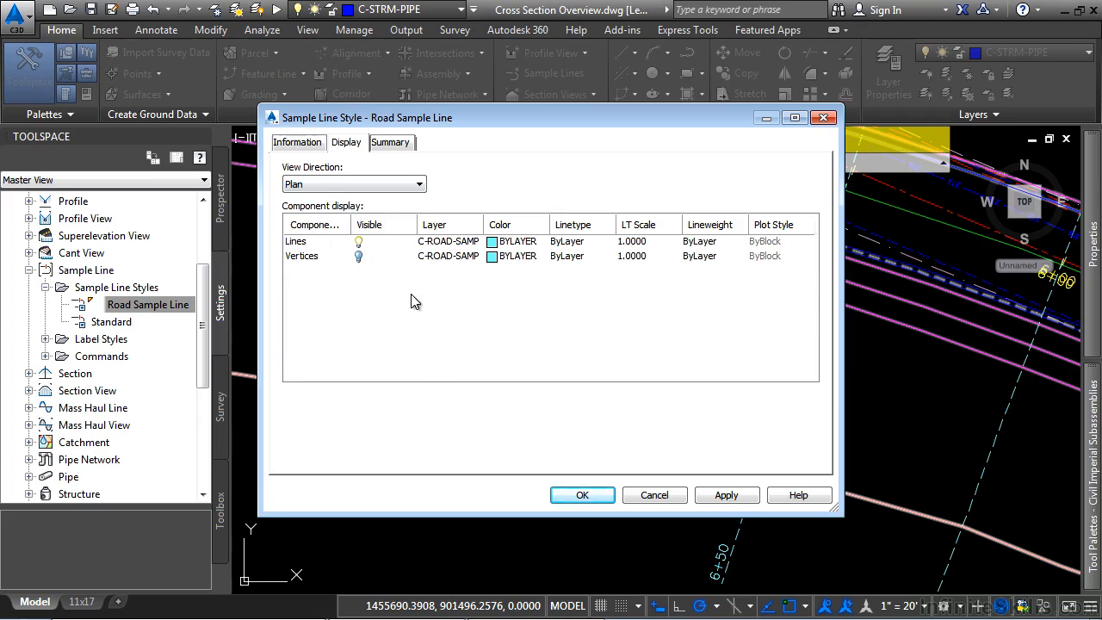
left_click(370, 184)
left_click(370, 196)
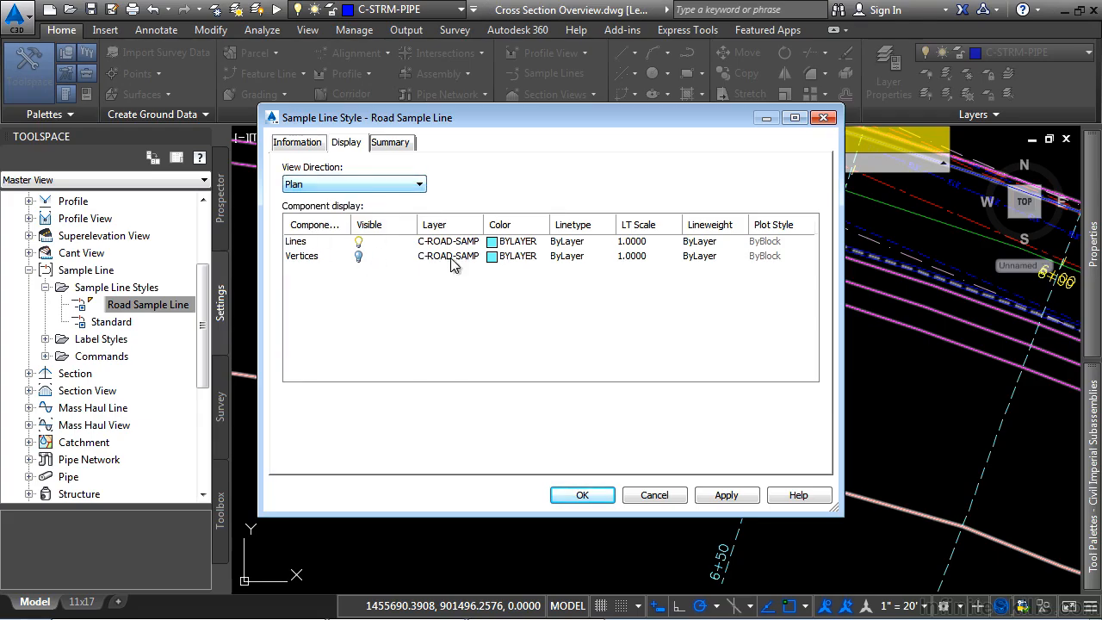
left_click(669, 498)
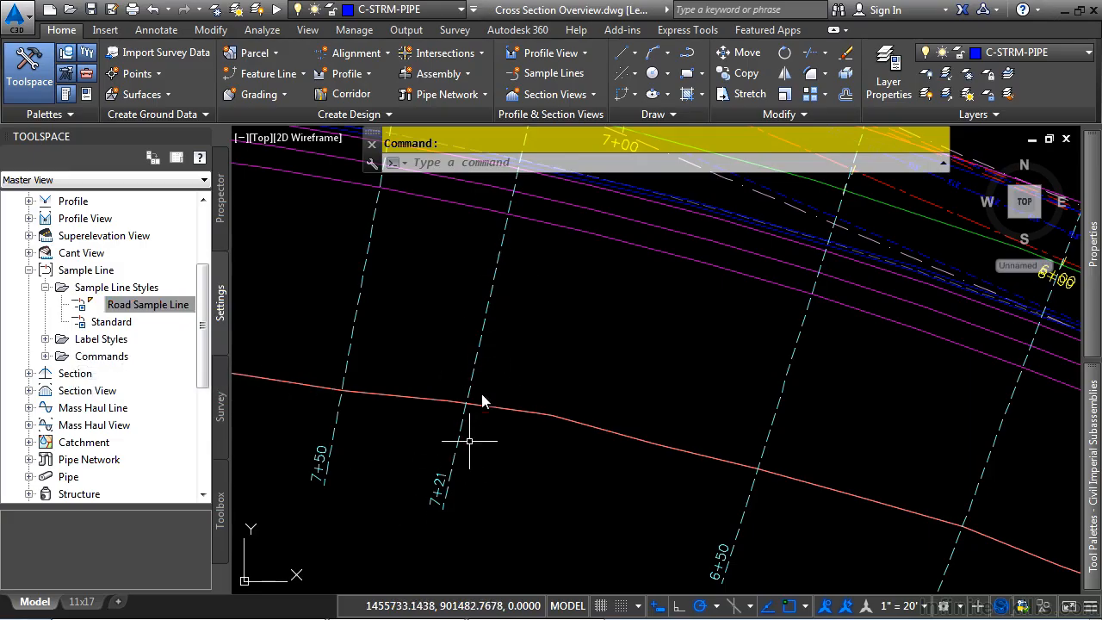
Step: Move the 7+50 sample line along the Bypass 1 alignment to about station 7+61
mouse_move(471, 505)
middle_mouse_down()
mouse_move(519, 556)
mouse_move(531, 615)
mouse_move(519, 619)
middle_mouse_up()
mouse_move(451, 455)
middle_mouse_down()
mouse_move(538, 322)
mouse_move(471, 462)
middle_mouse_up()
left_click(536, 397)
left_click(479, 426)
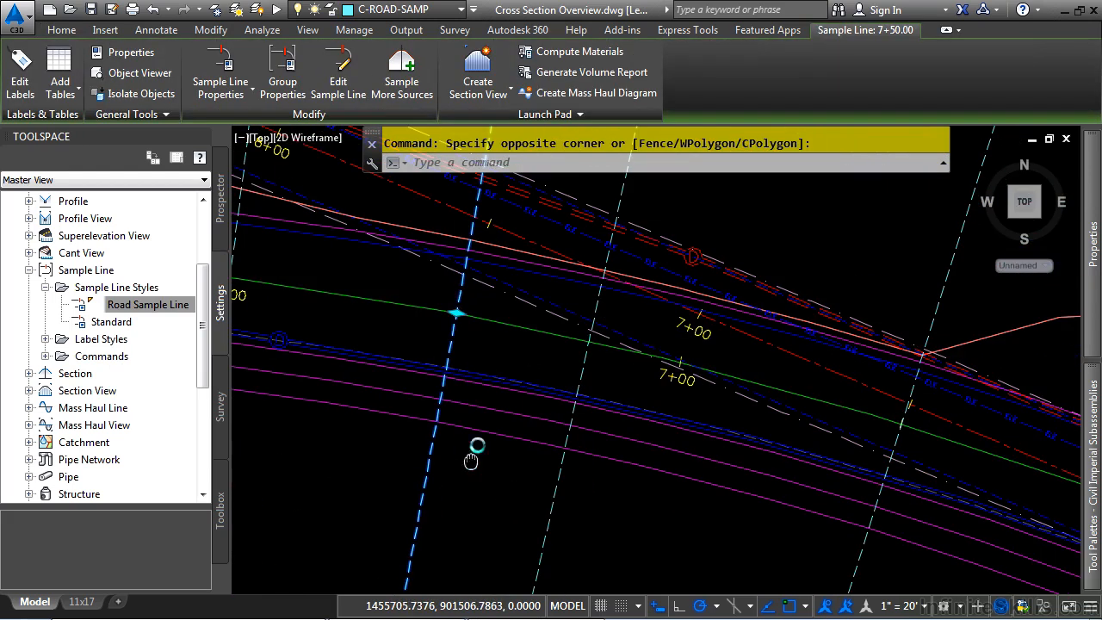
left_click(457, 313)
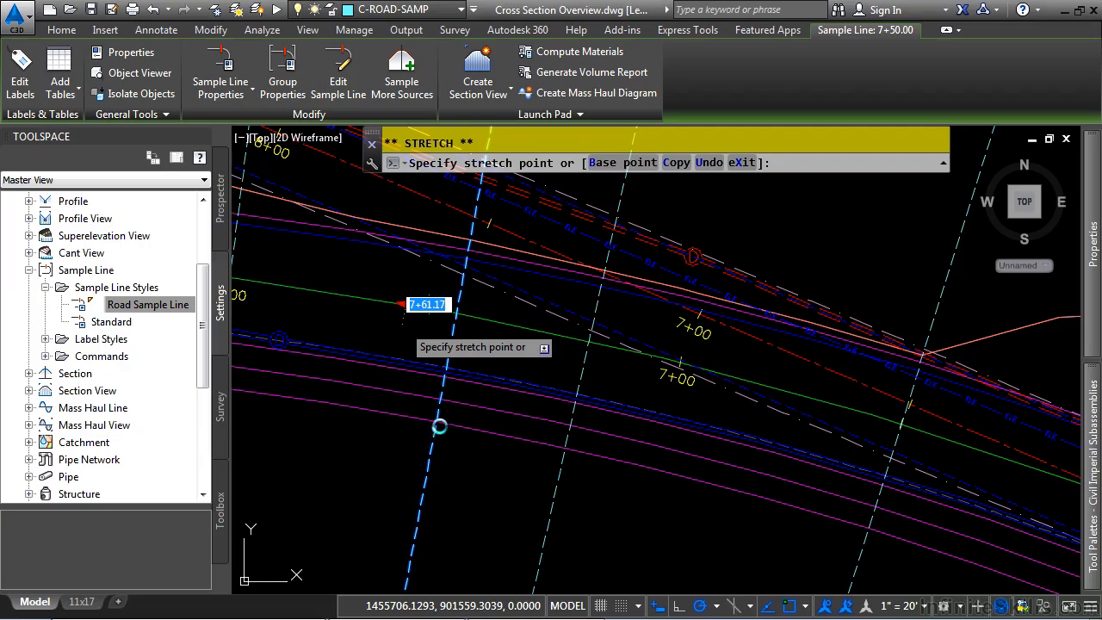
left_click(457, 365)
scroll(498, 443, "up", 5)
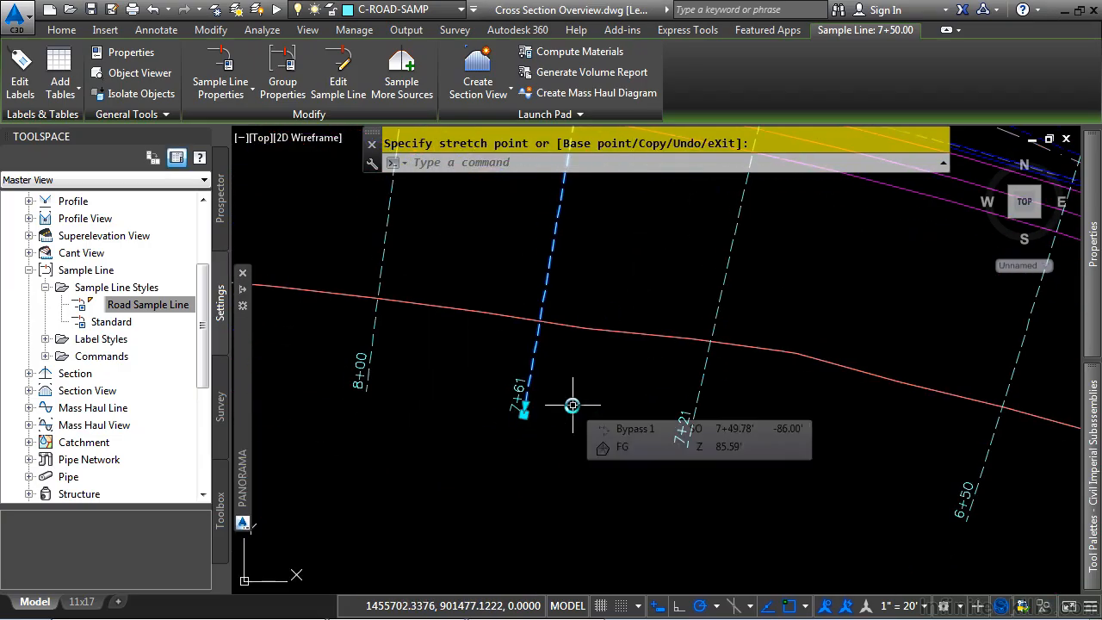
key("Escape")
key("Escape")
Step: Collapse the Sample Line settings and list the available section styles
left_click(28, 270)
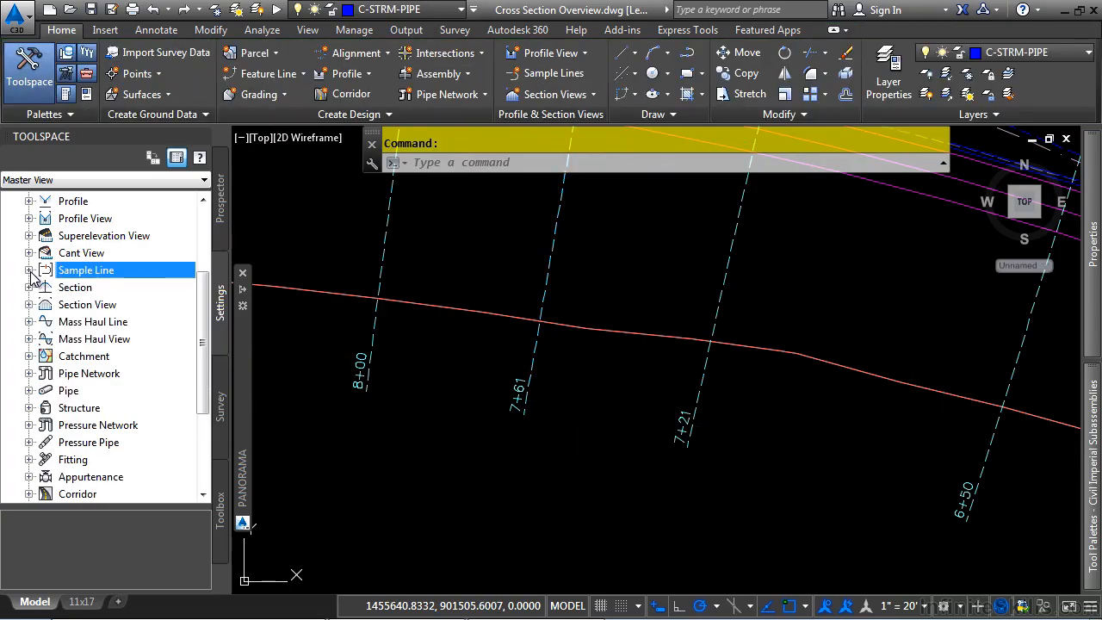
left_click(28, 287)
left_click(47, 304)
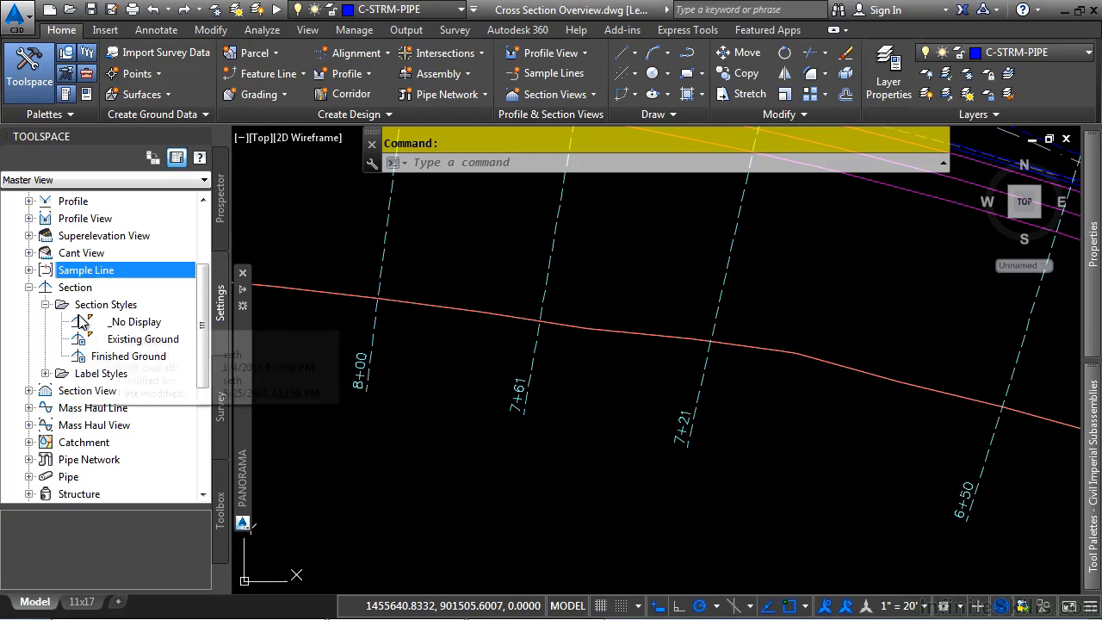
Step: Review the display settings of the Existing Ground section style, close it without changes, and list the section view styles
double_click(138, 339)
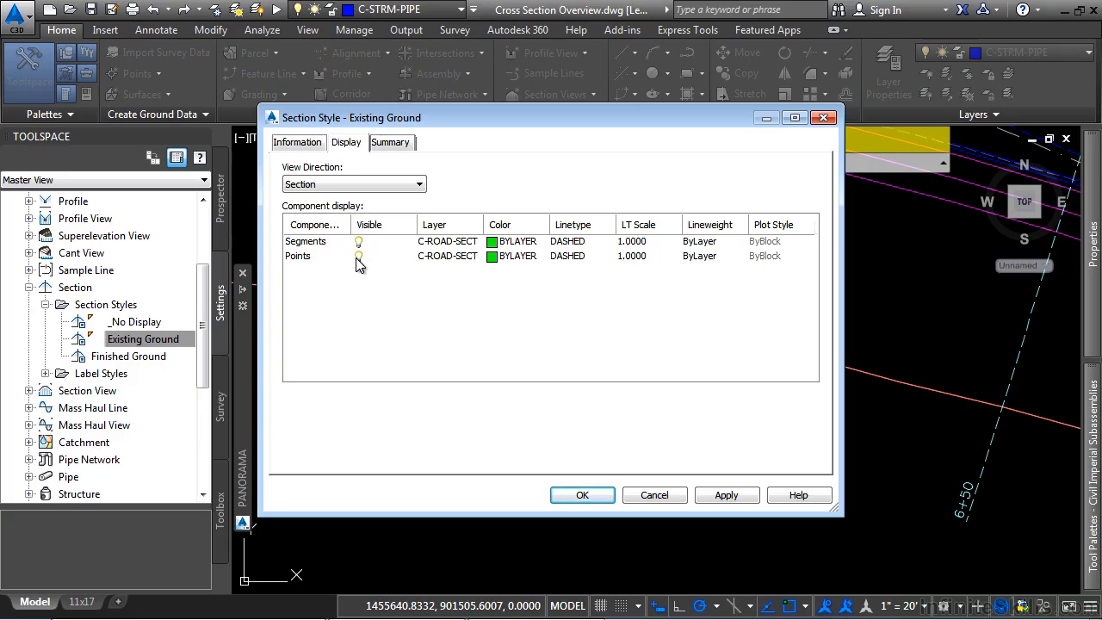
left_click(655, 496)
left_click(30, 236)
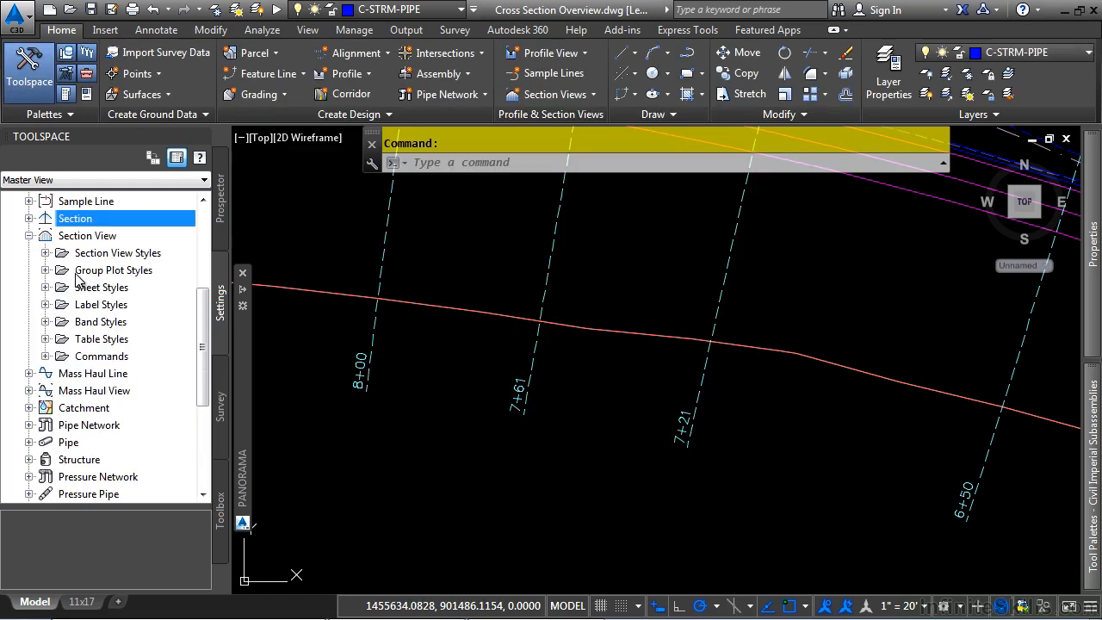
left_click(46, 253)
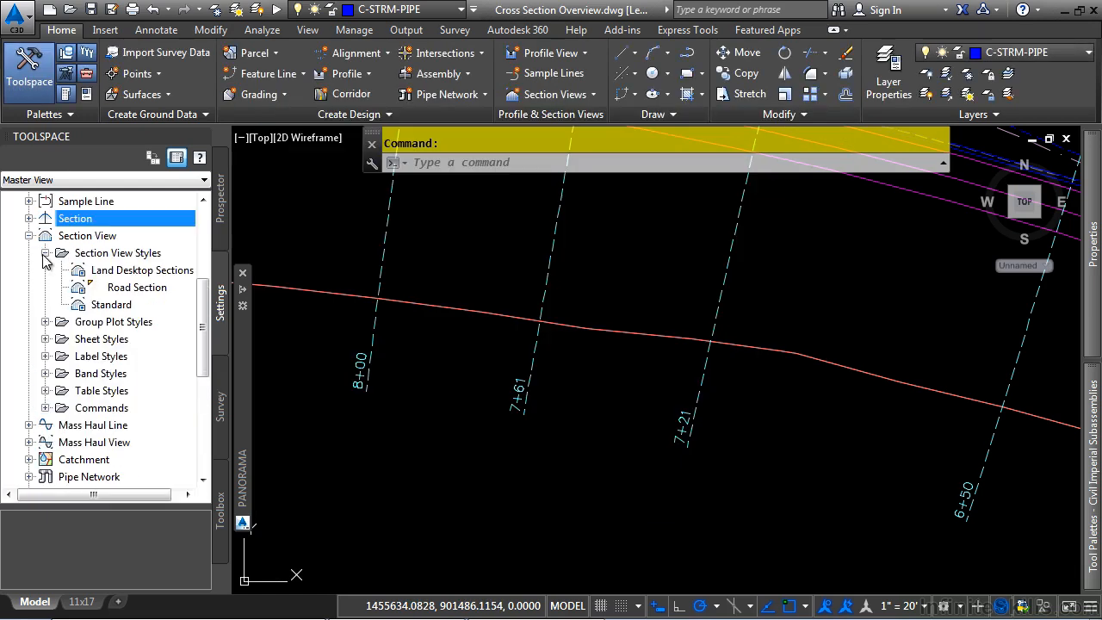
Step: Review the graph, grid, title annotation, axes and display settings of the Road Section view style and close it without changes
left_click(134, 288)
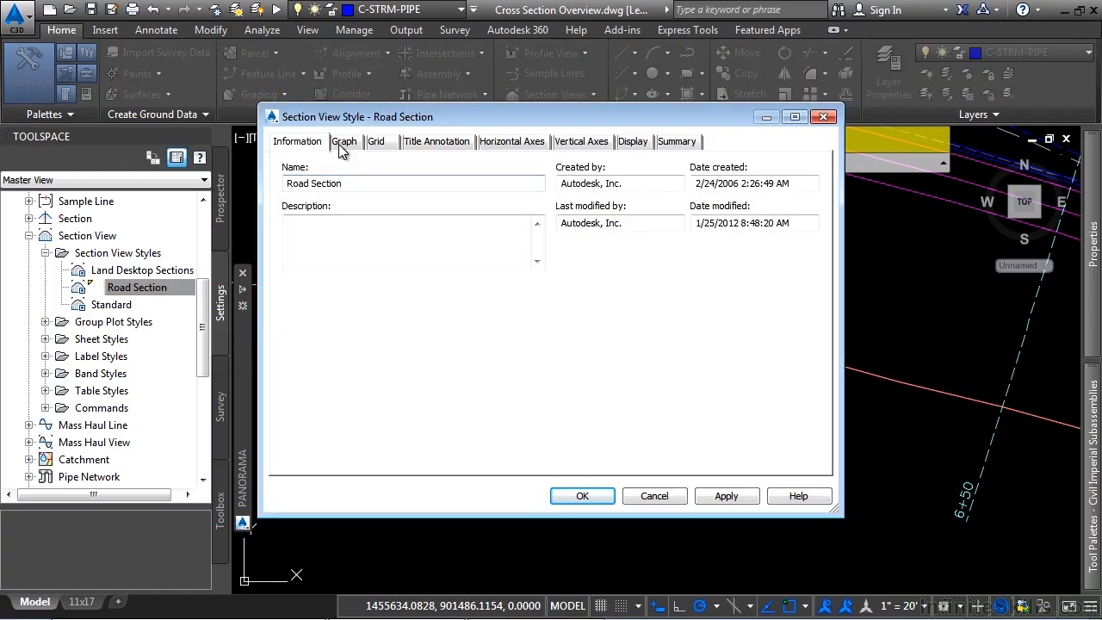
left_click(343, 143)
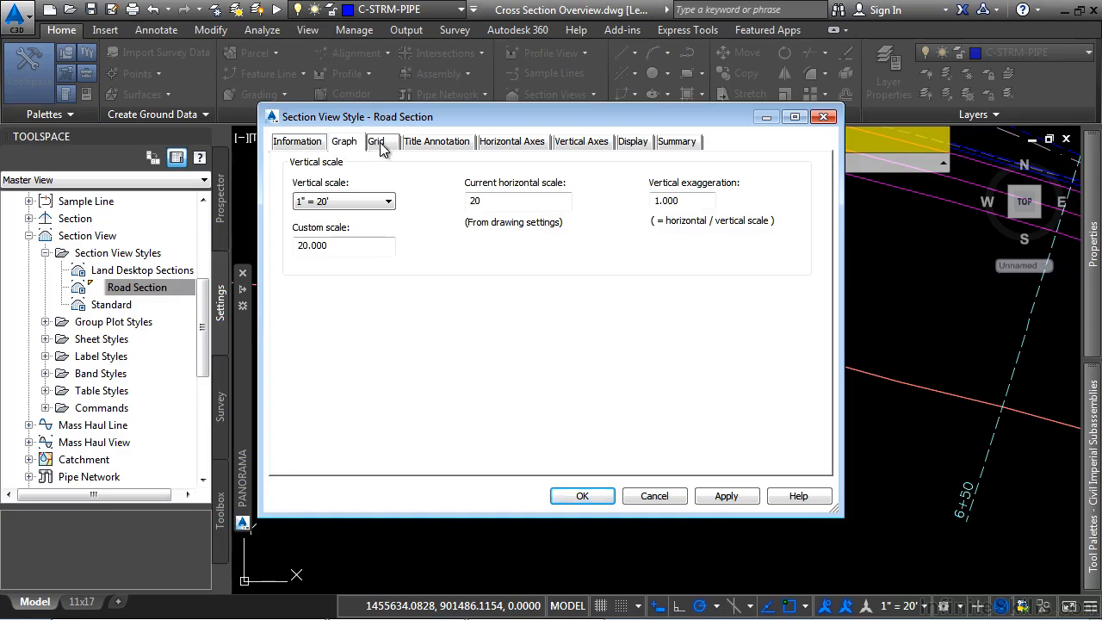
left_click(379, 147)
left_click(435, 143)
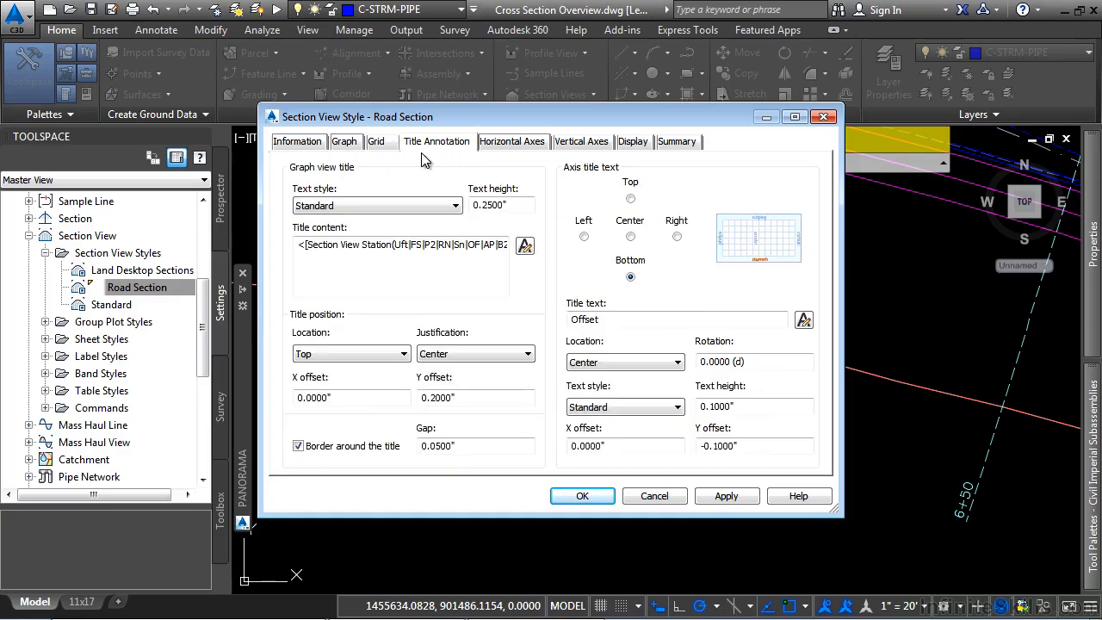
left_click(512, 146)
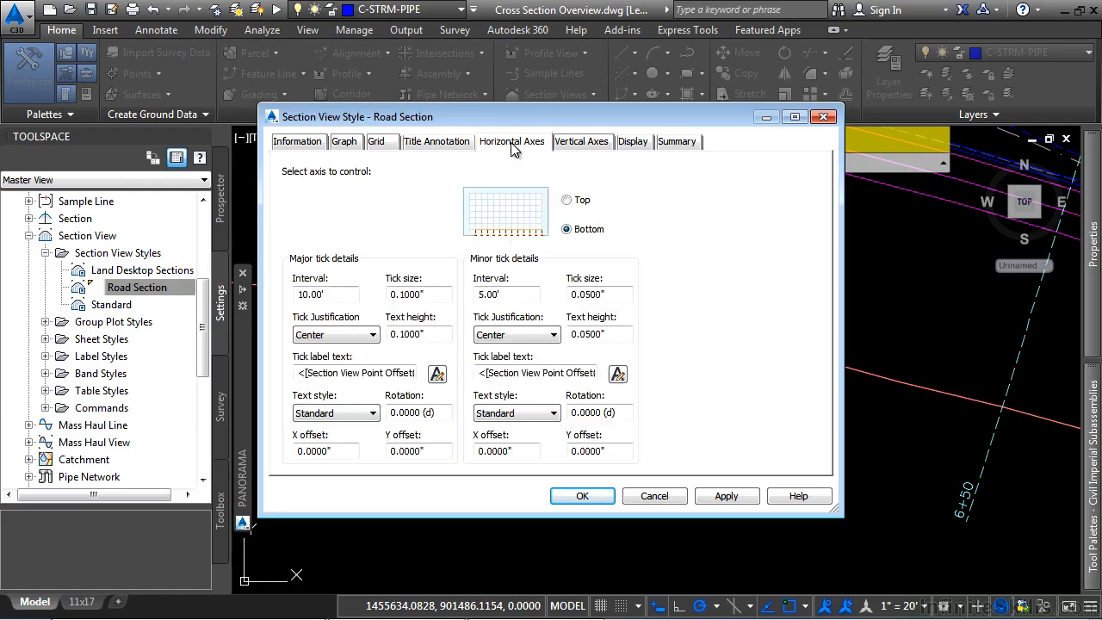
left_click(575, 148)
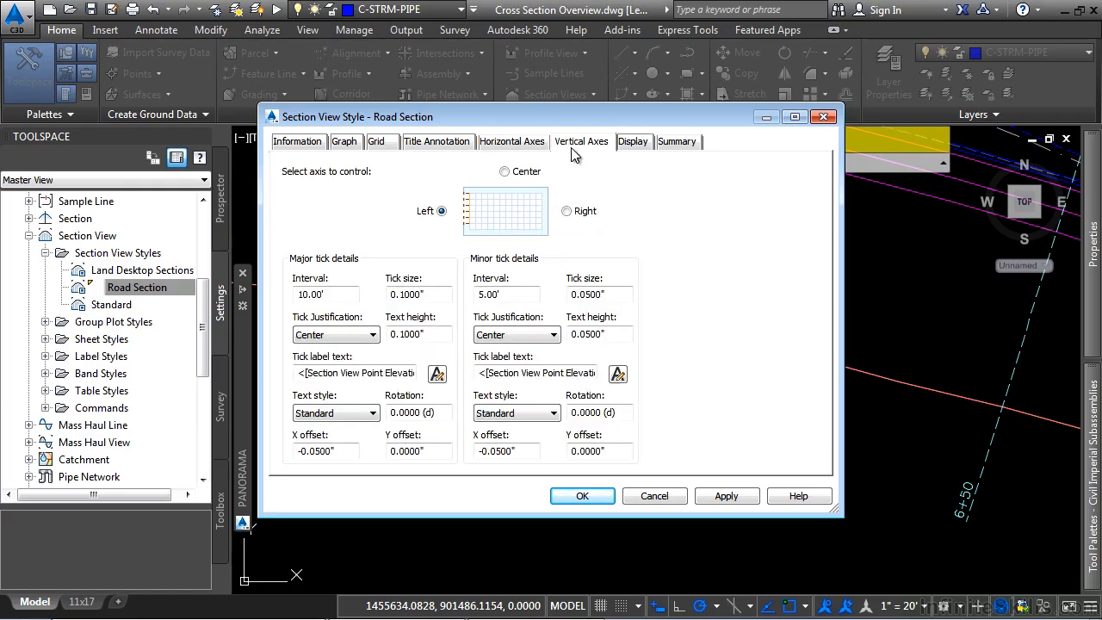
left_click(637, 147)
left_click_drag(841, 105, 903, 48)
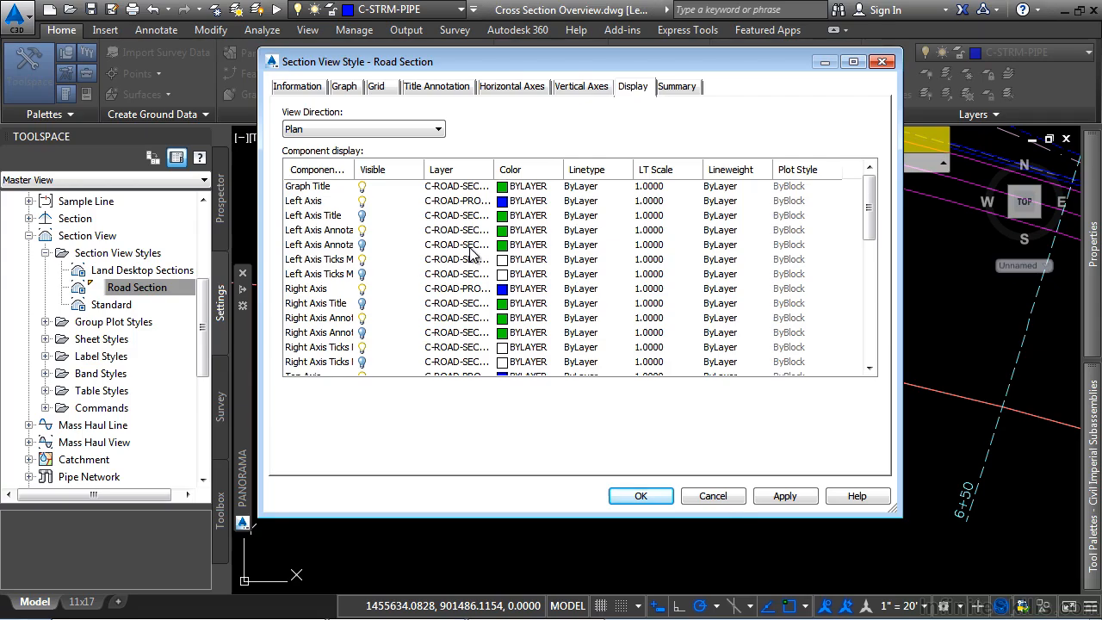
left_click(723, 495)
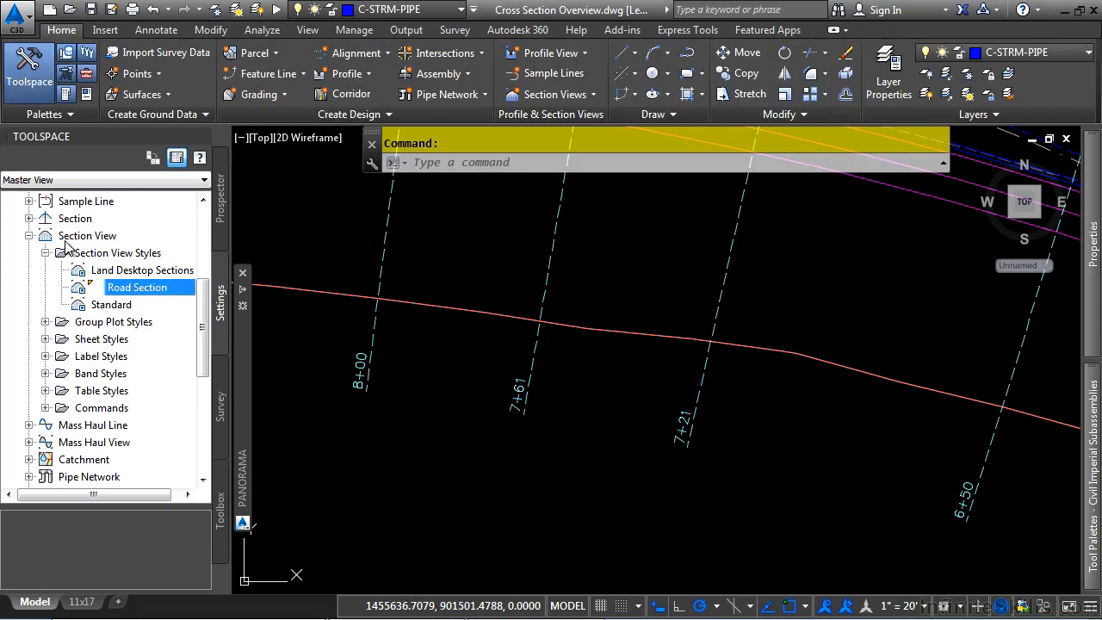
Step: List the group plot styles and examine how the section views are arranged in rows and columns in the drawing
left_click(44, 252)
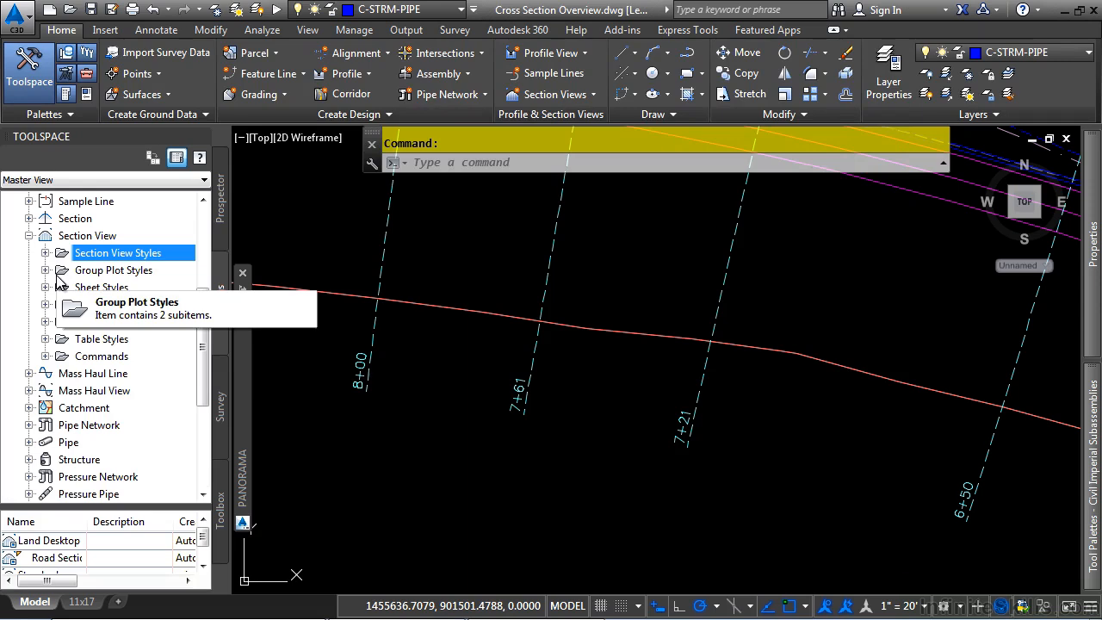
left_click(46, 270)
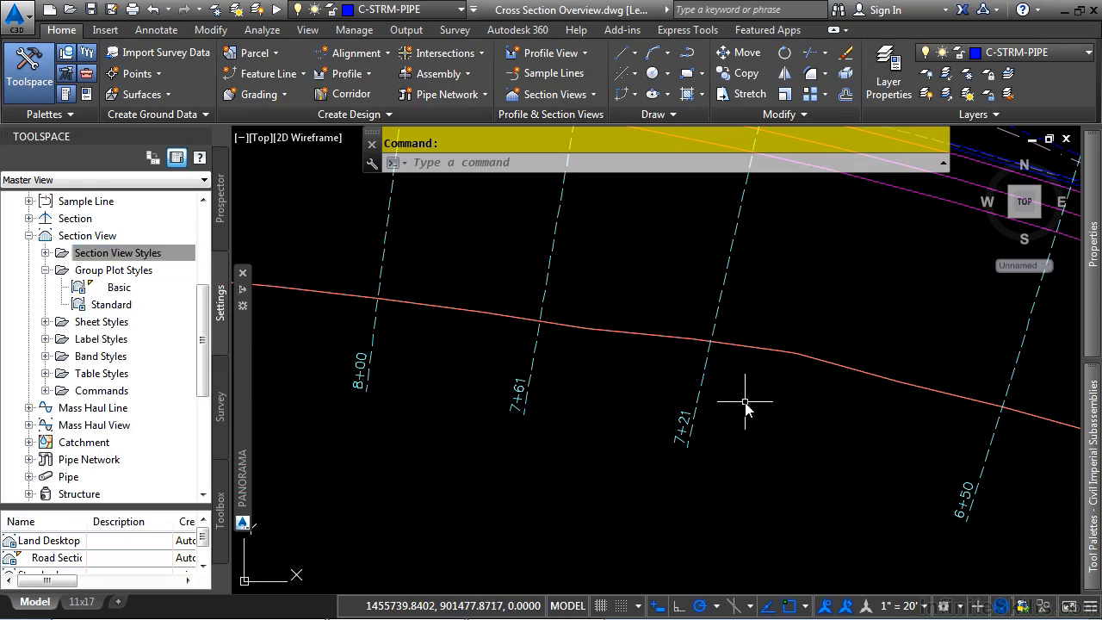
scroll(743, 401, "down", 6)
middle_click_drag(872, 353, 401, 488)
scroll(402, 487, "down", 2)
middle_click_drag(684, 496, 571, 377)
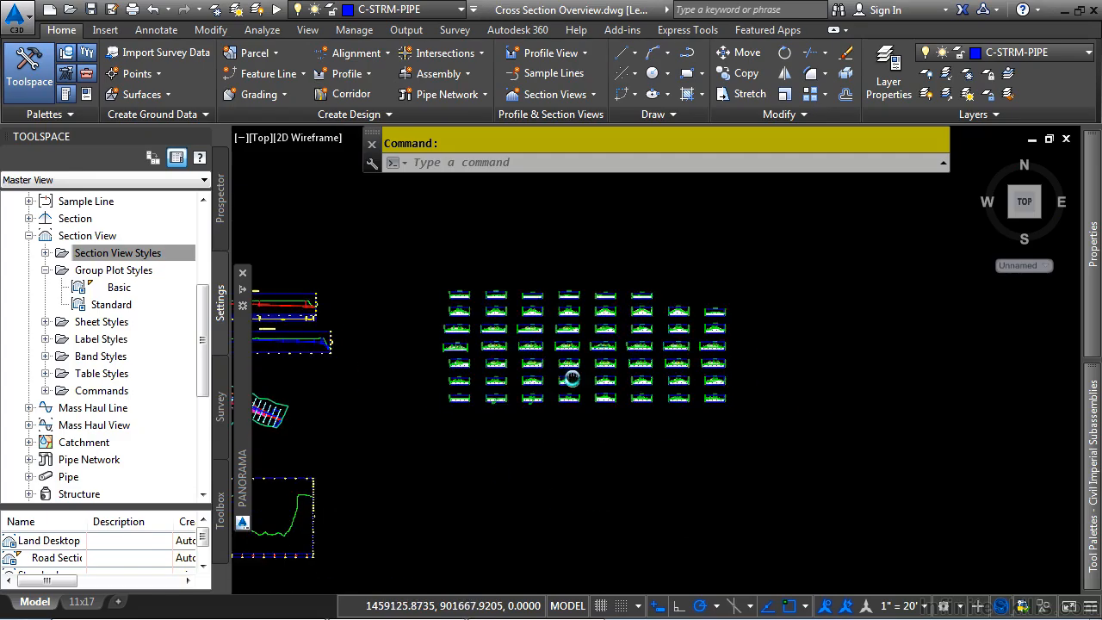
scroll(530, 367, "up", 4)
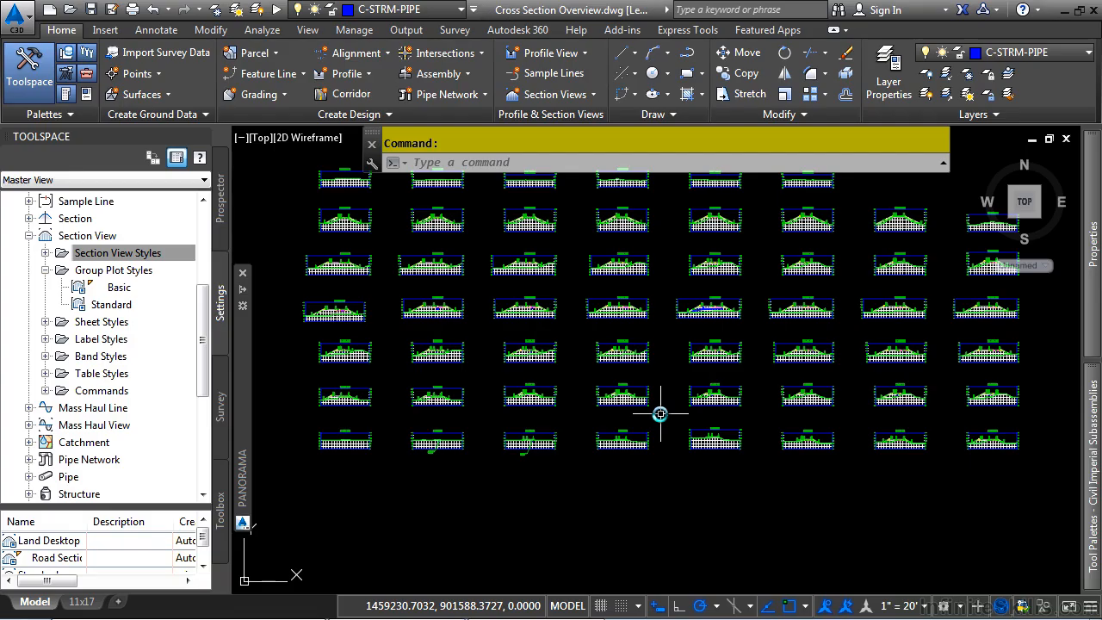
Step: Look through the label, band and table style categories for section views, collapsing each one after viewing
left_click(46, 339)
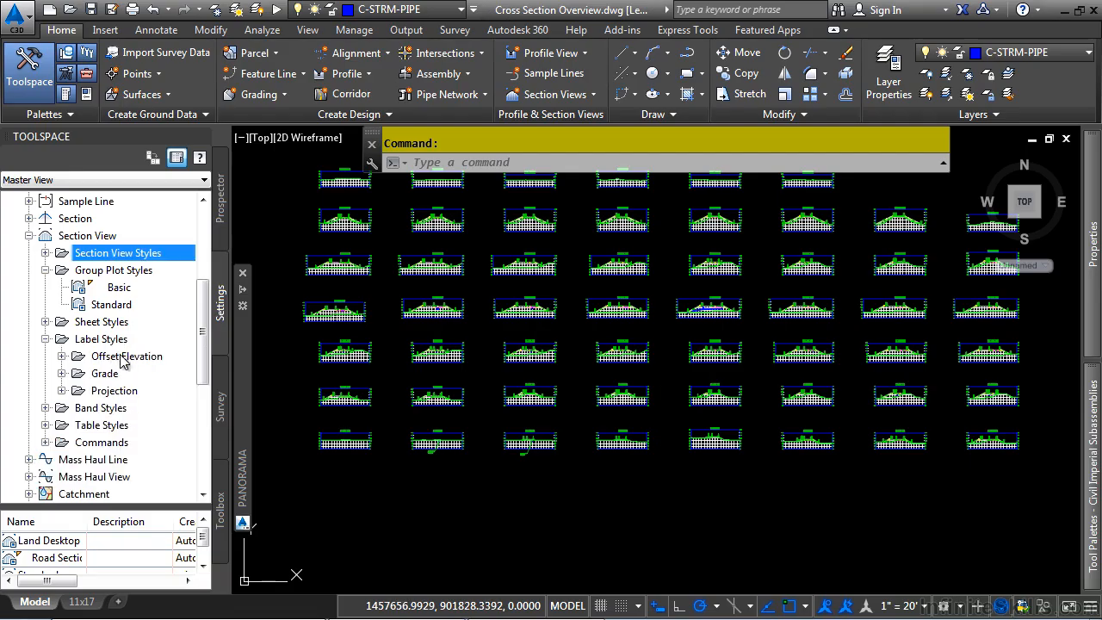
left_click(46, 339)
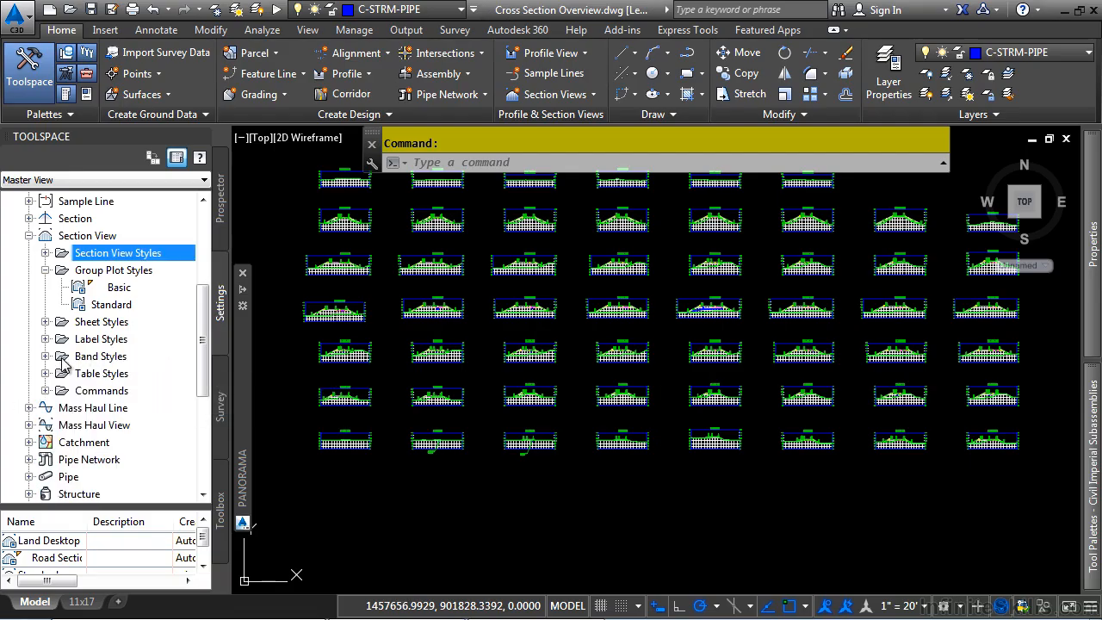
left_click(46, 357)
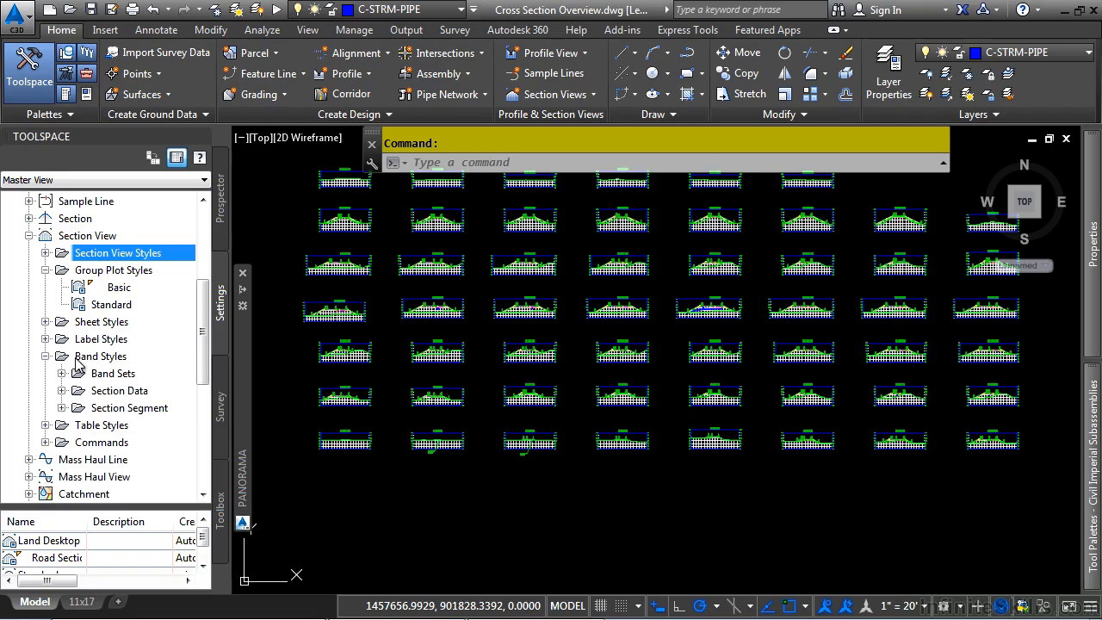
left_click(45, 357)
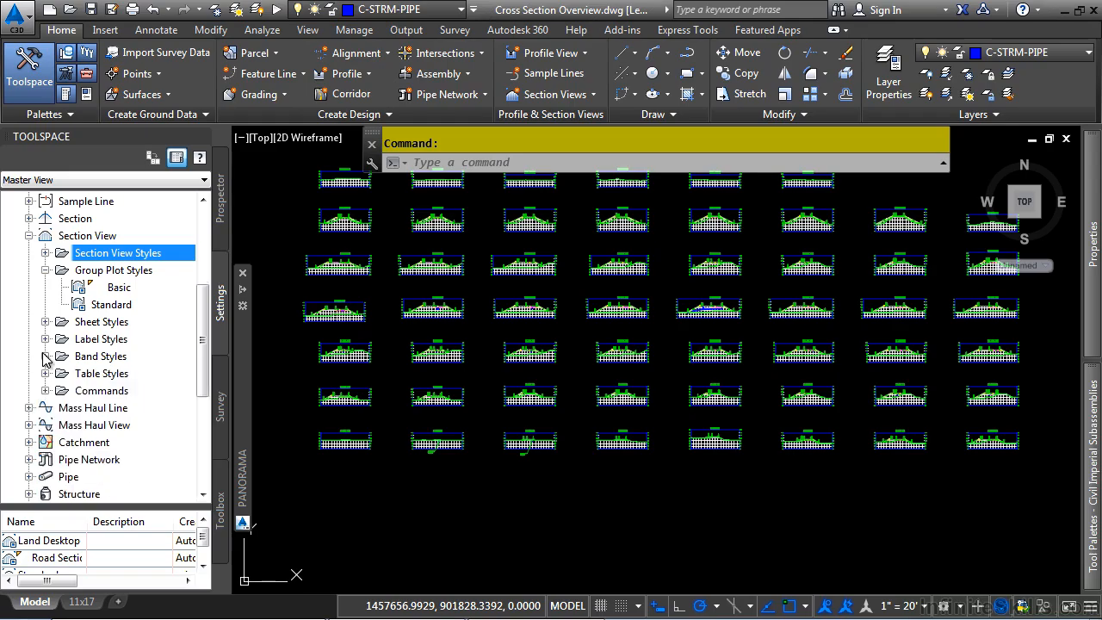
left_click(45, 374)
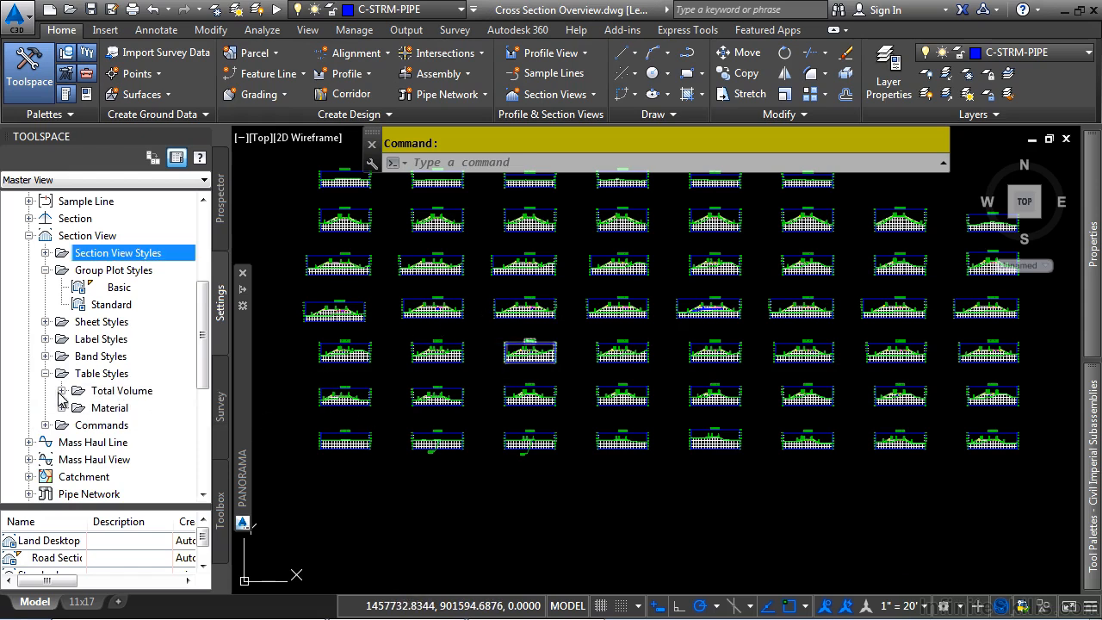
left_click(46, 374)
Step: Bring the corridor section at 9+00.00 into close view and list the code set styles under the general multipurpose styles
scroll(371, 465, "up", 8)
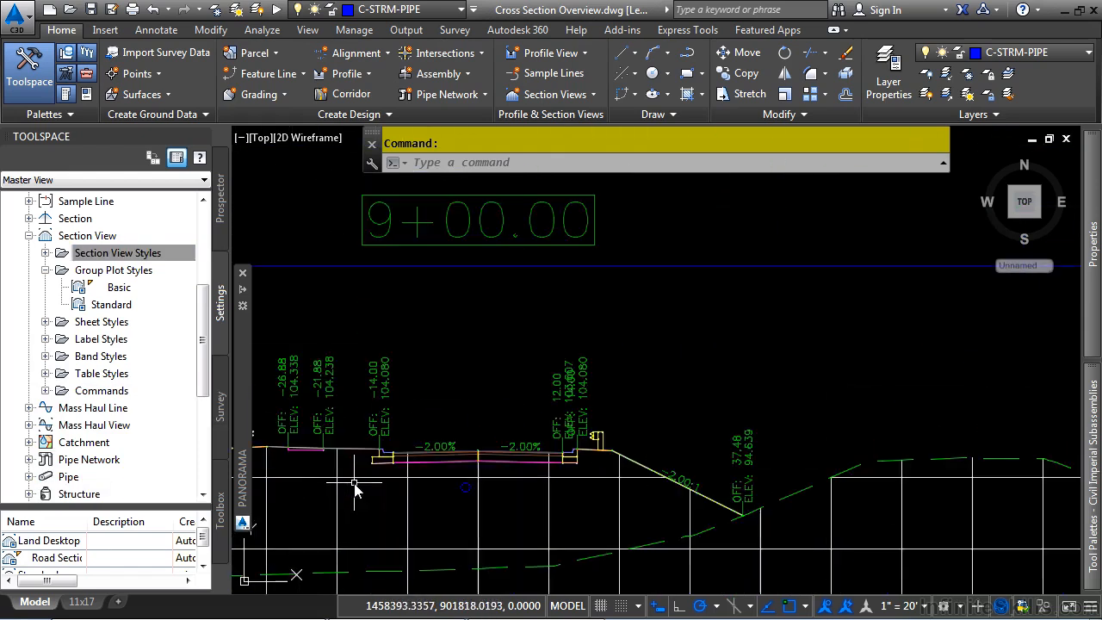
middle_click_drag(521, 480, 620, 444)
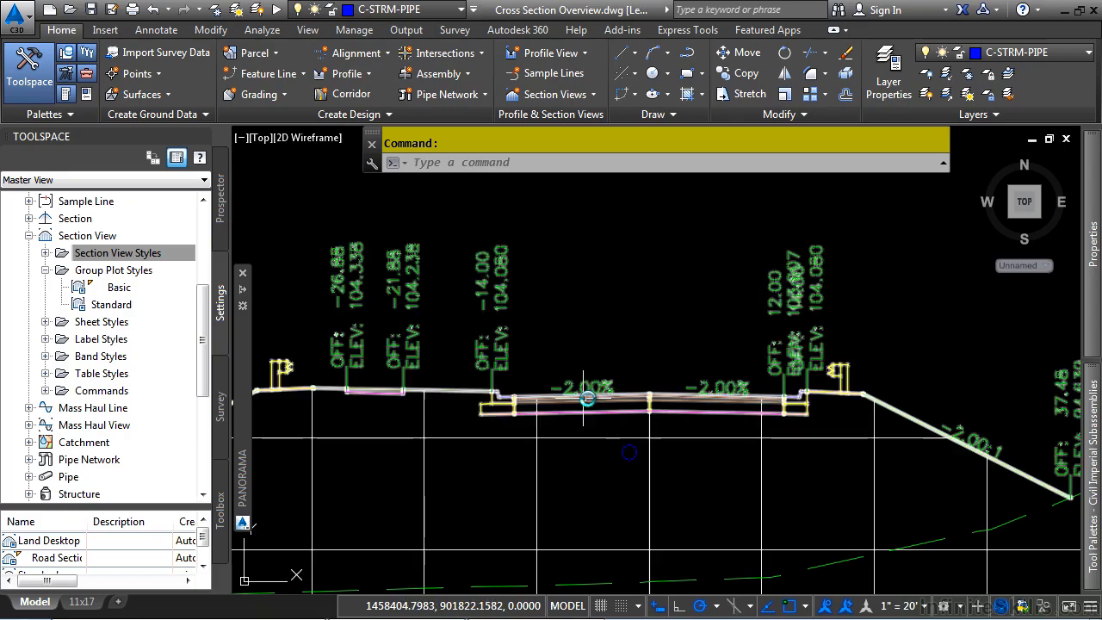
scroll(95, 234, "up", 4)
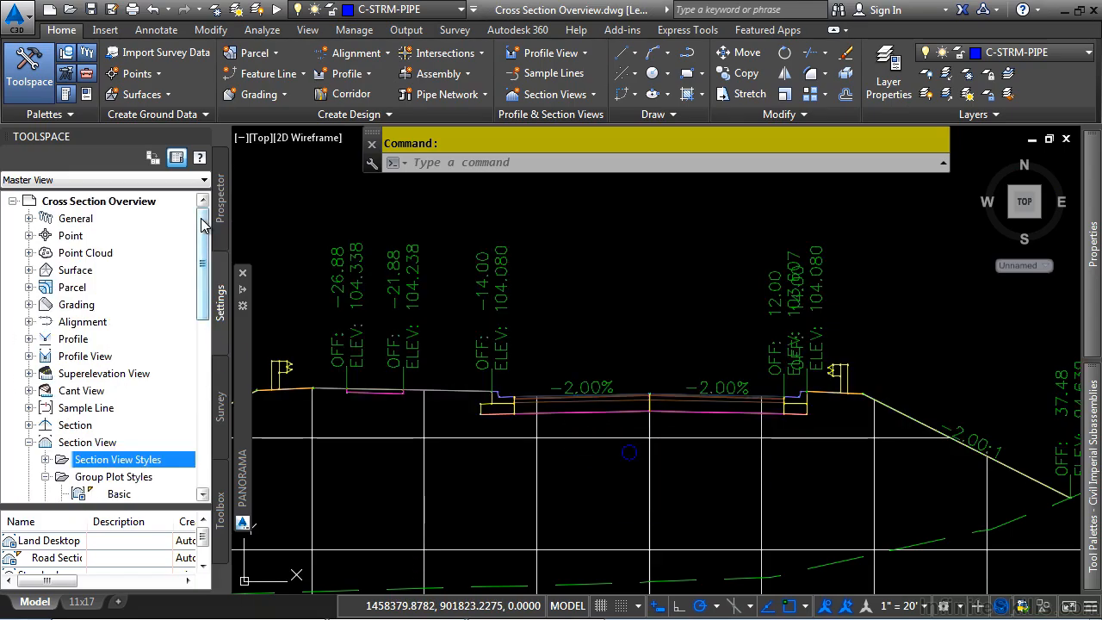
left_click(29, 218)
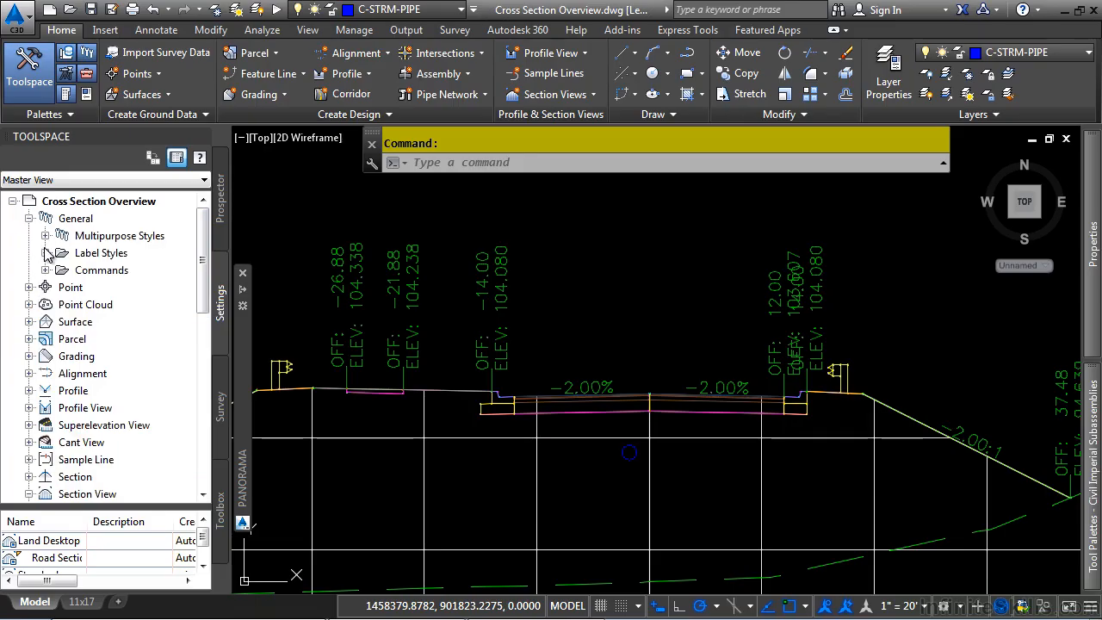
left_click(45, 235)
left_click(61, 323)
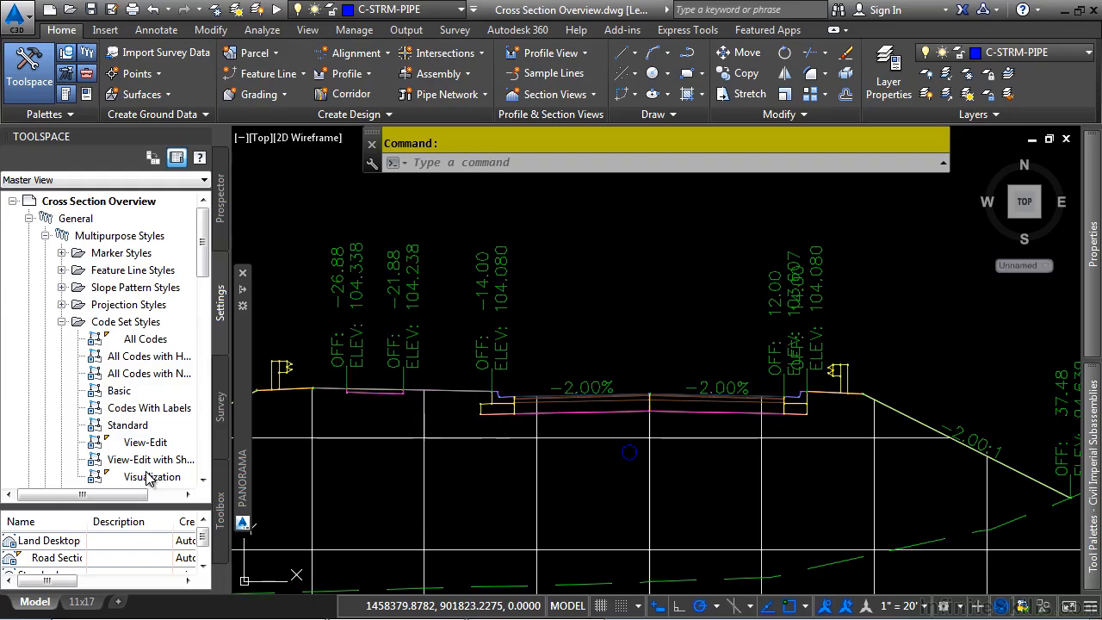
scroll(155, 426, "down", 2)
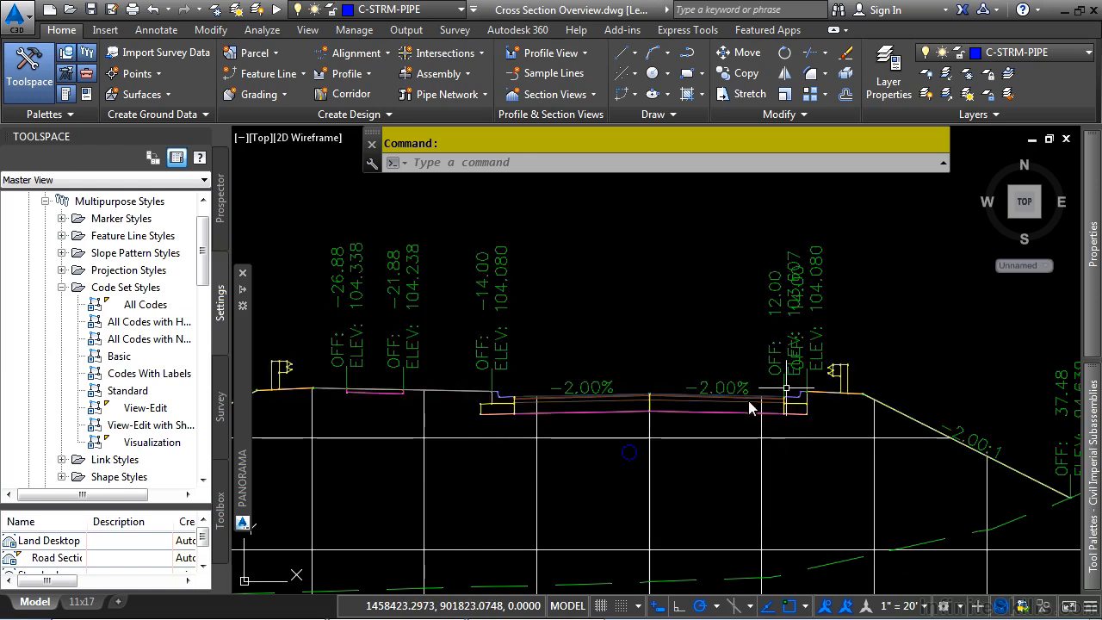
Step: Examine the 9+00.00 section view, including its side slopes, offset and elevation labels, pavement layers and existing ground line
middle_click_drag(594, 430, 804, 424)
middle_click_drag(543, 502, 681, 438)
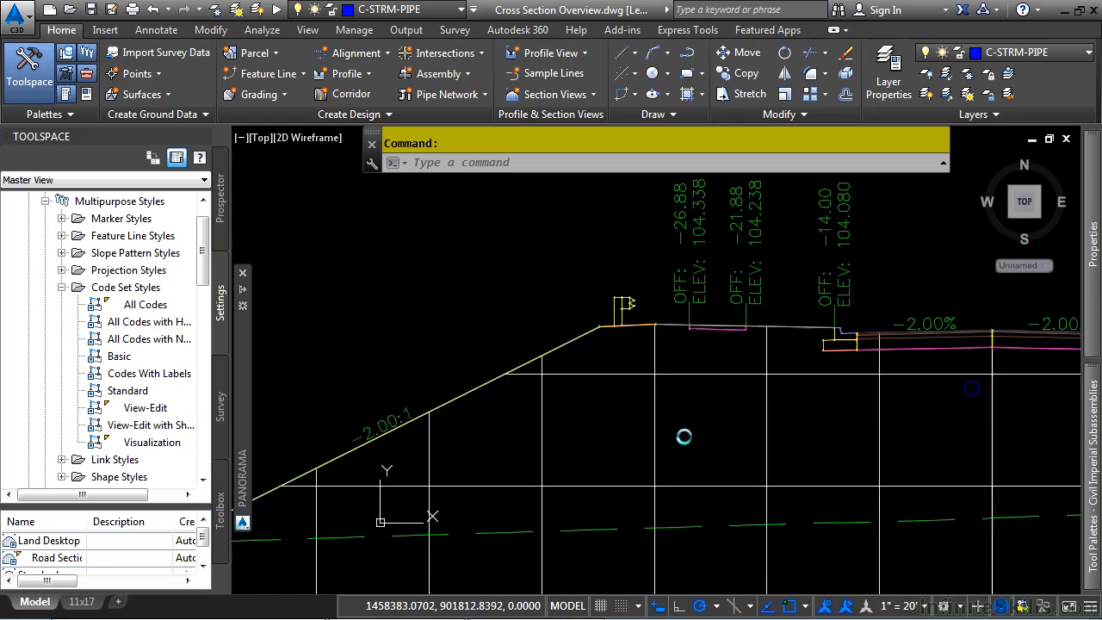
middle_click_drag(750, 387, 568, 500)
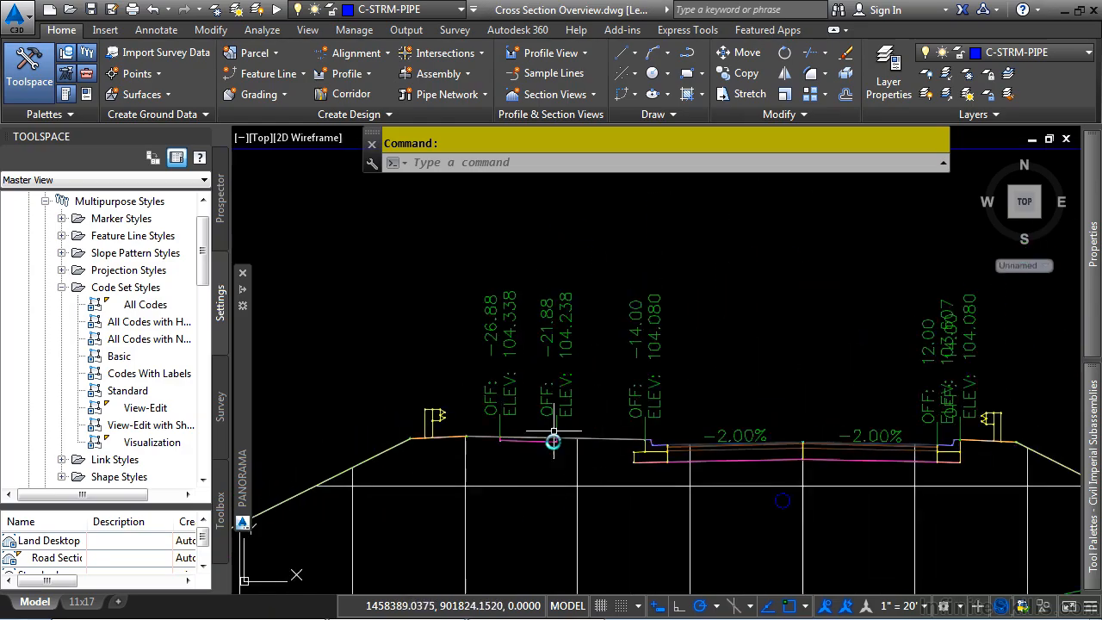
middle_click_drag(798, 435, 544, 440)
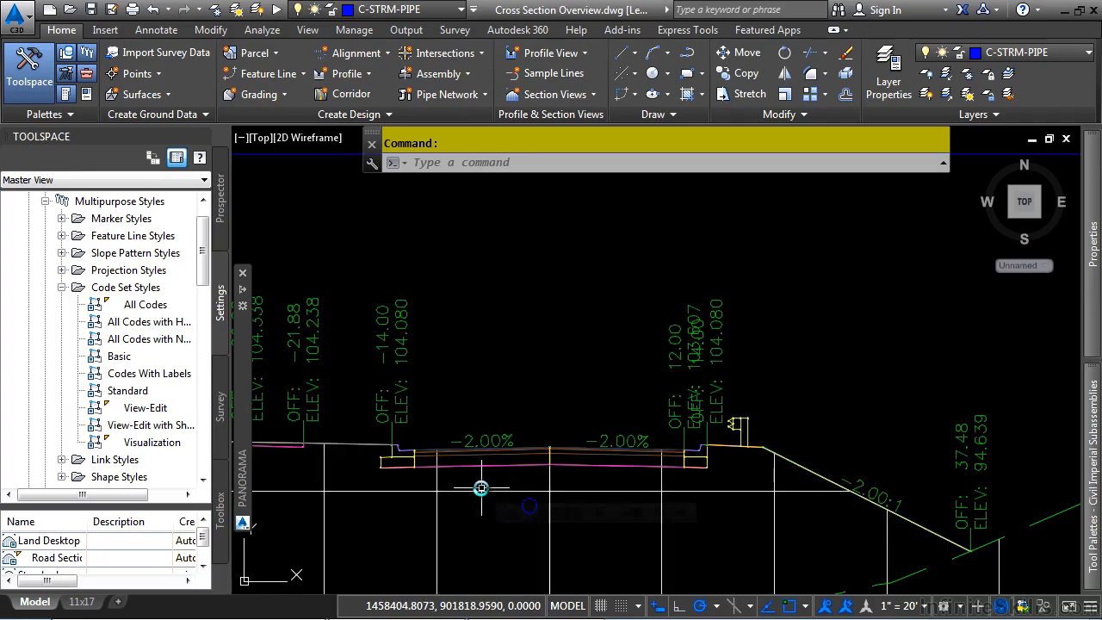
mouse_move(497, 459)
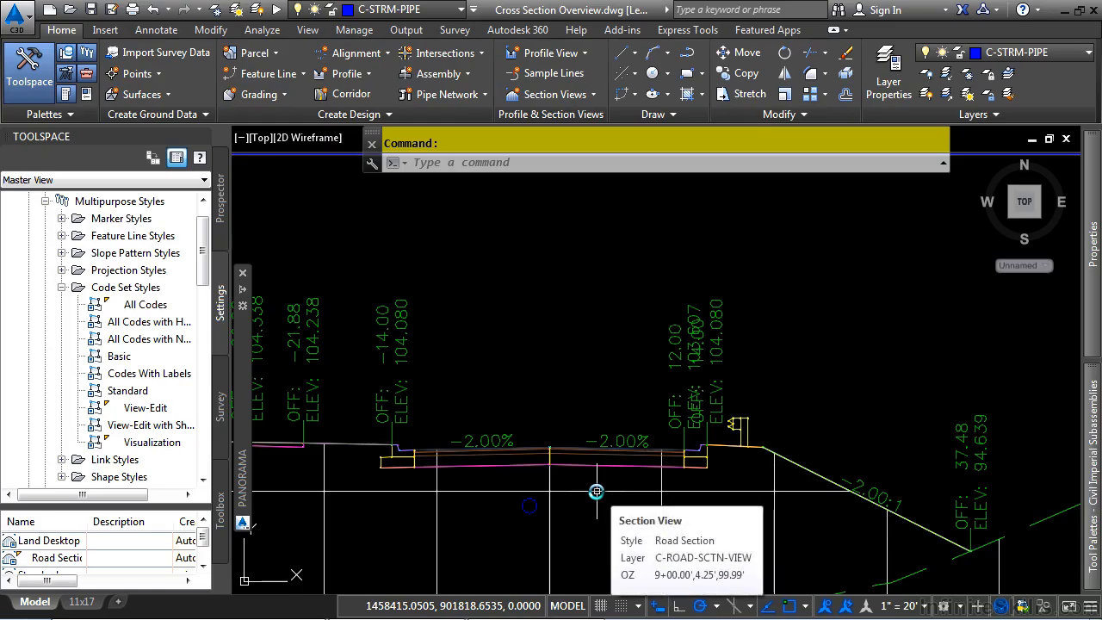
middle_click_drag(595, 492, 651, 305)
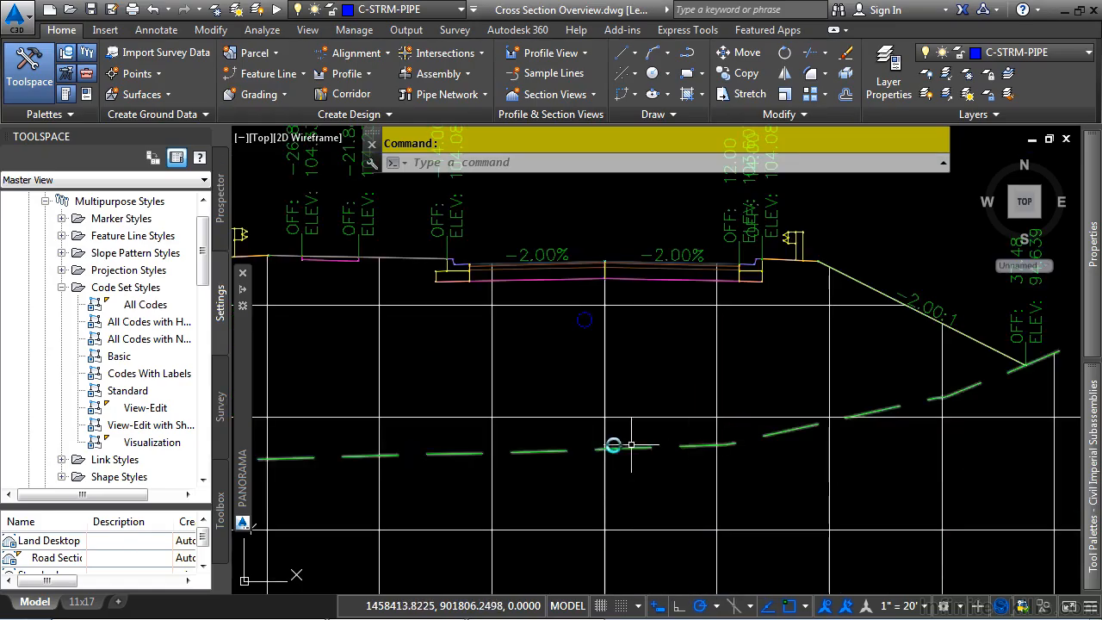